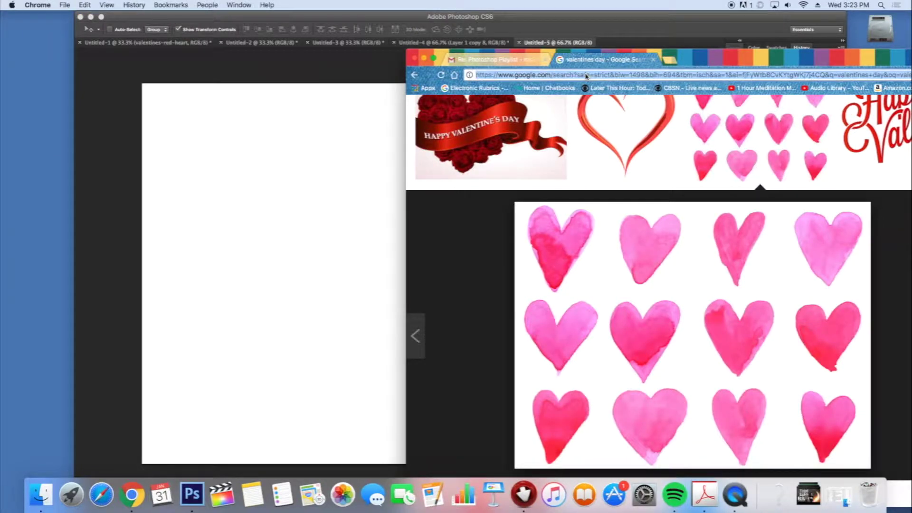
pyautogui.write('www.paulfuentesdesign.com')
pyautogui.press('Return')
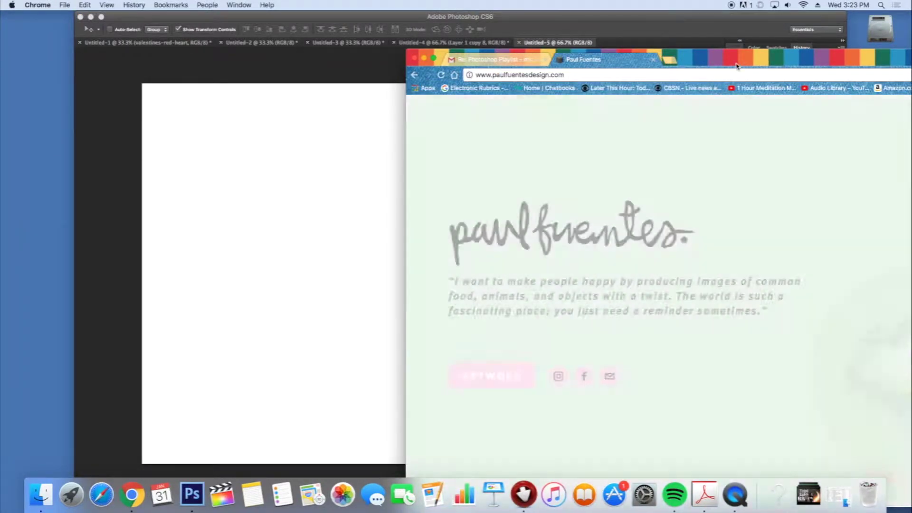
pyautogui.moveTo(733, 61); pyautogui.dragTo(350, 31)
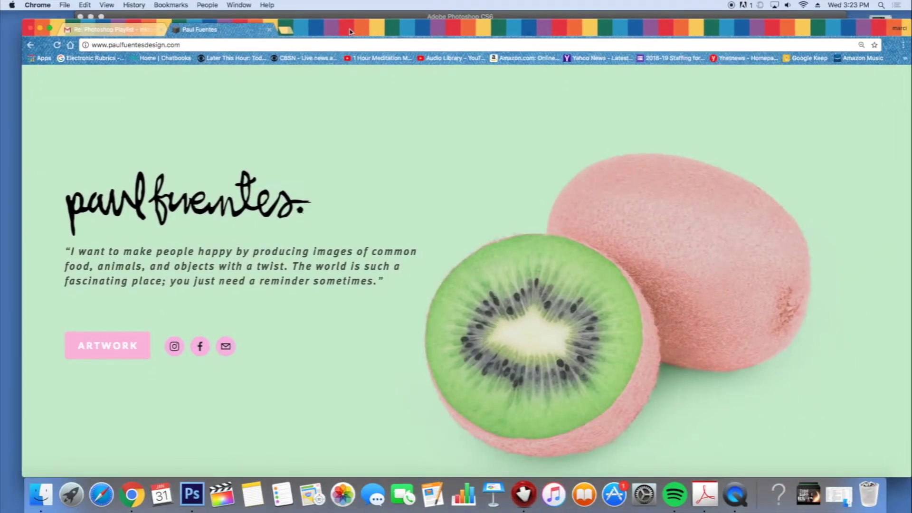
# - Open the ARTWORK page and scroll through the kiwi FRUIT gallery
pyautogui.click(116, 350)
pyautogui.scroll(-2, 215, 333)
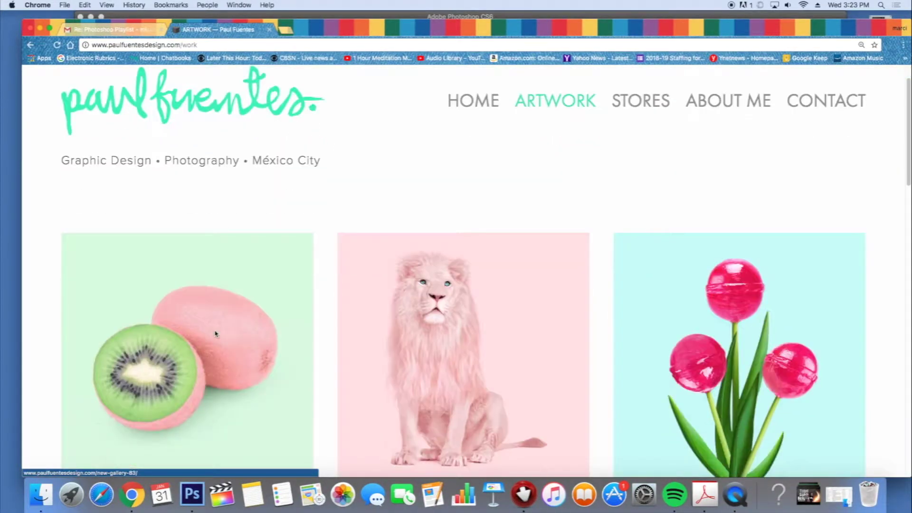
pyautogui.click(215, 330)
pyautogui.scroll(-7, 371, 346)
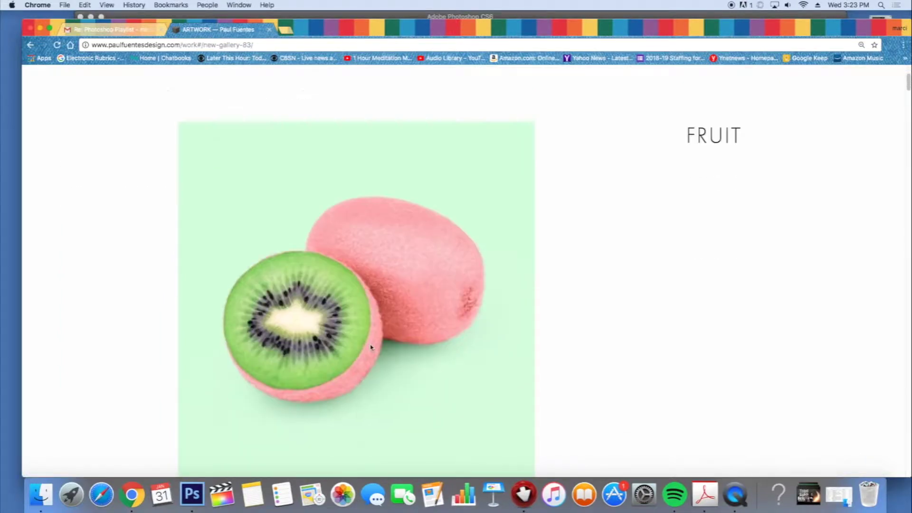
pyautogui.scroll(-8, 371, 345)
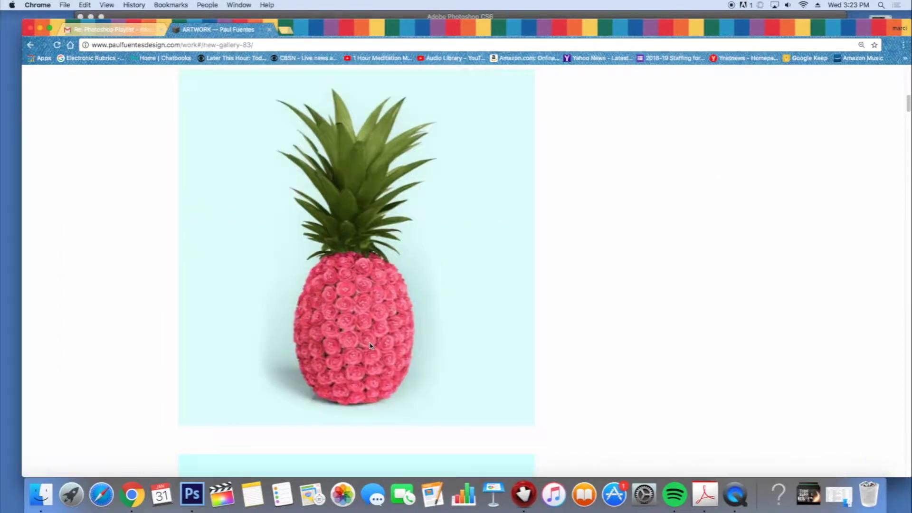
pyautogui.scroll(-10, 370, 345)
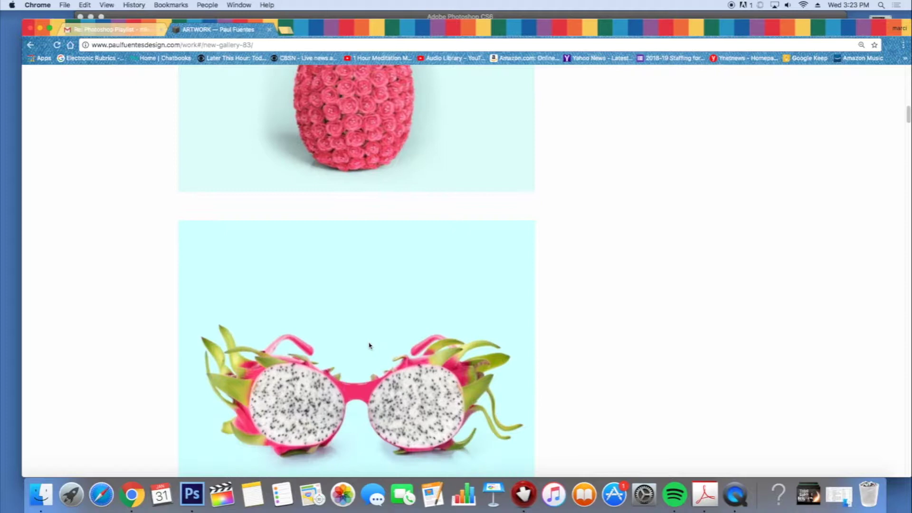
pyautogui.scroll(-4, 370, 343)
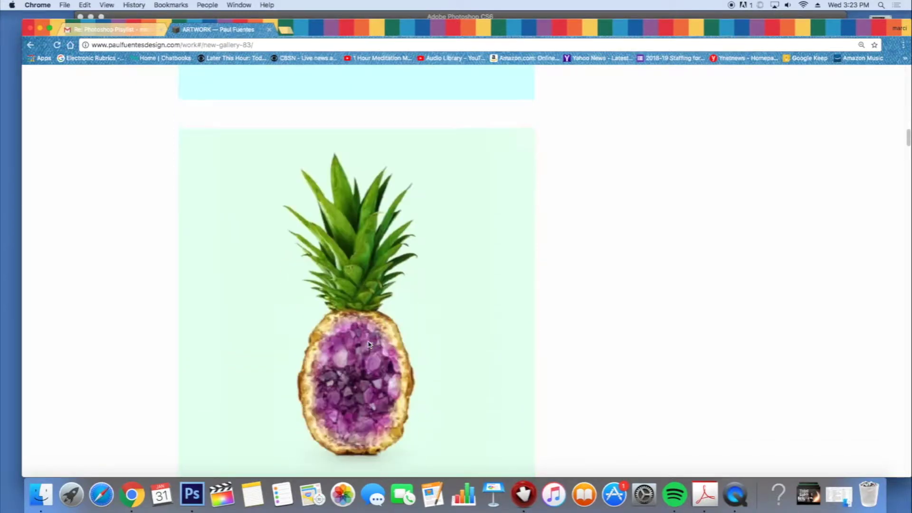
pyautogui.scroll(-15, 369, 344)
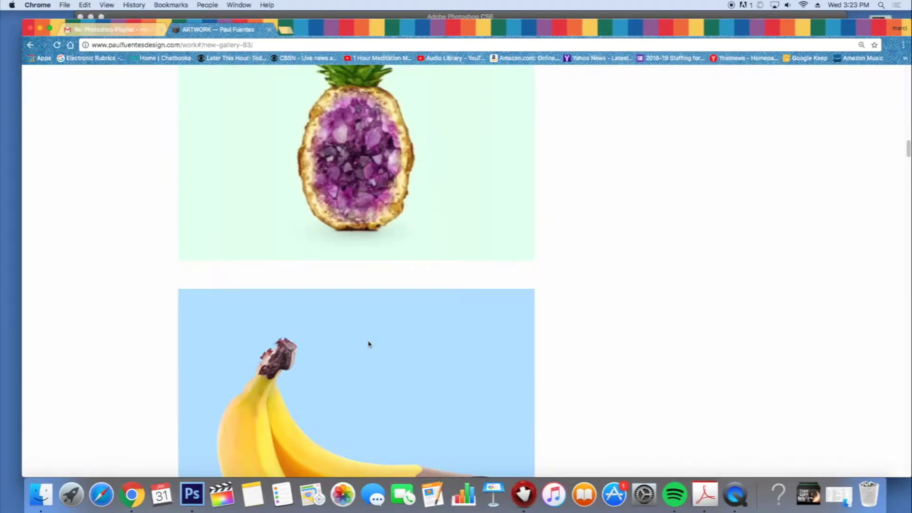
pyautogui.scroll(-20, 369, 343)
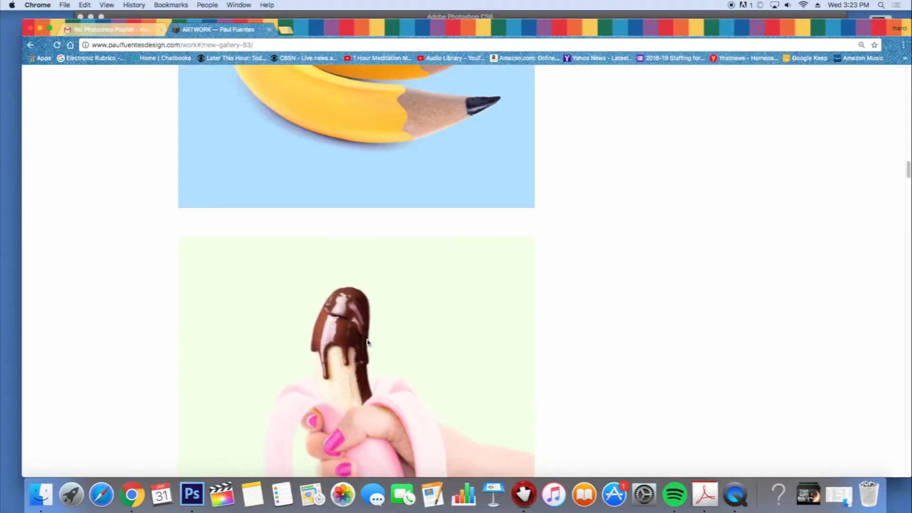
pyautogui.scroll(-20, 368, 342)
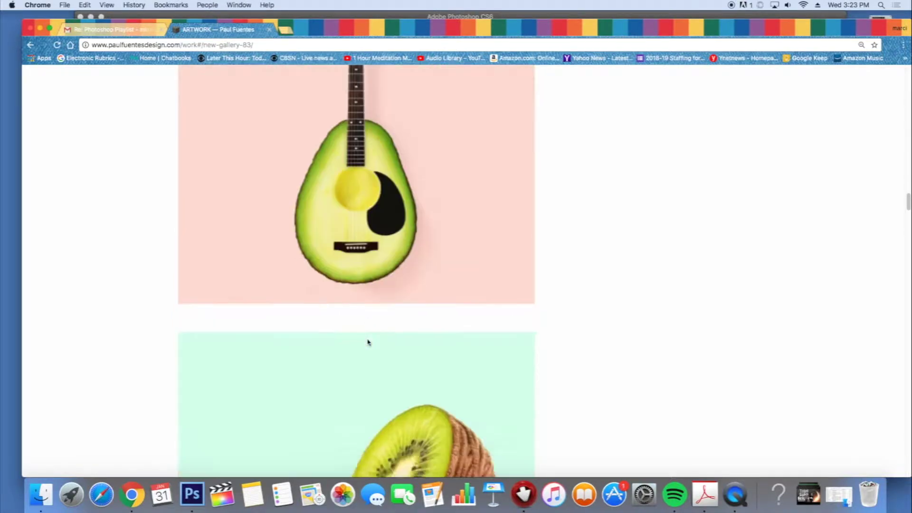
pyautogui.scroll(-4, 369, 342)
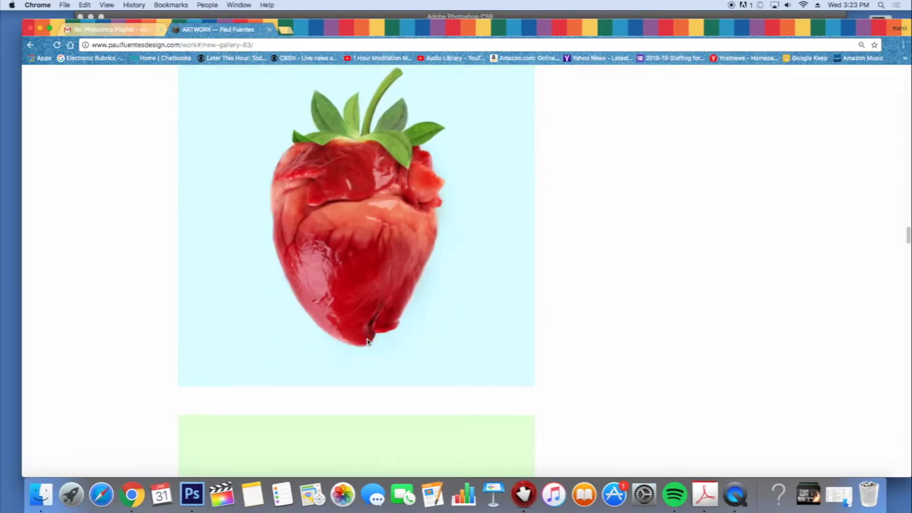
pyautogui.scroll(-11, 368, 341)
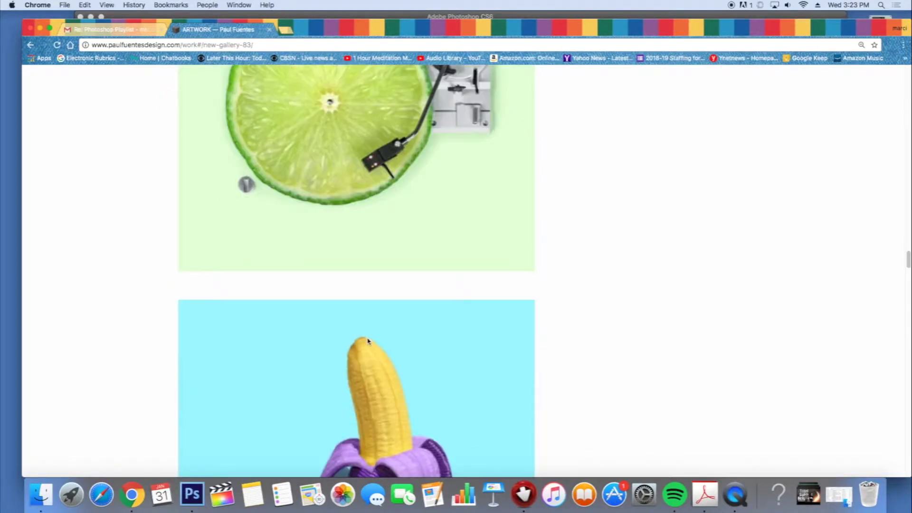
pyautogui.scroll(-11, 368, 342)
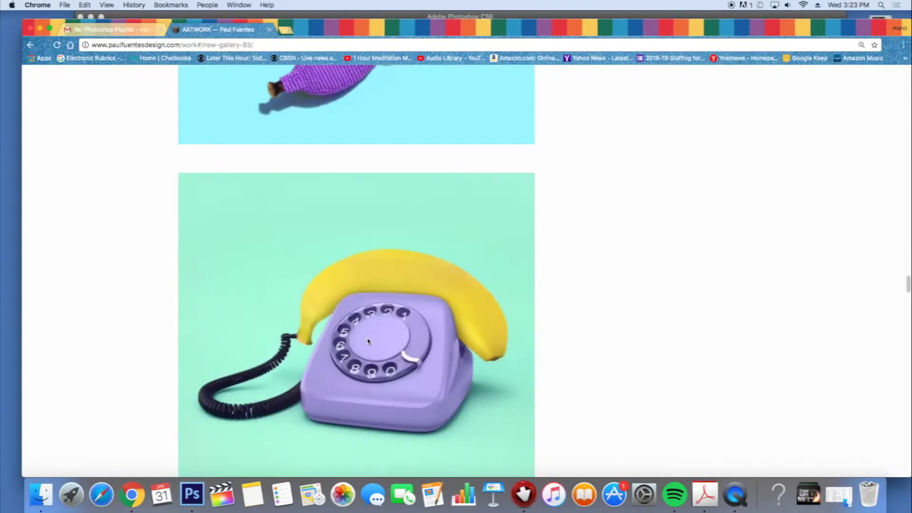
pyautogui.scroll(-12, 368, 342)
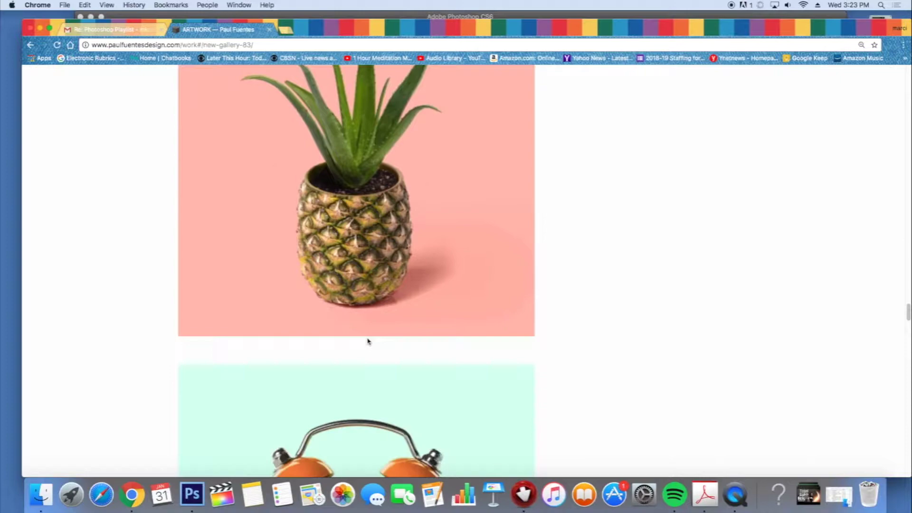
pyautogui.scroll(-11, 368, 341)
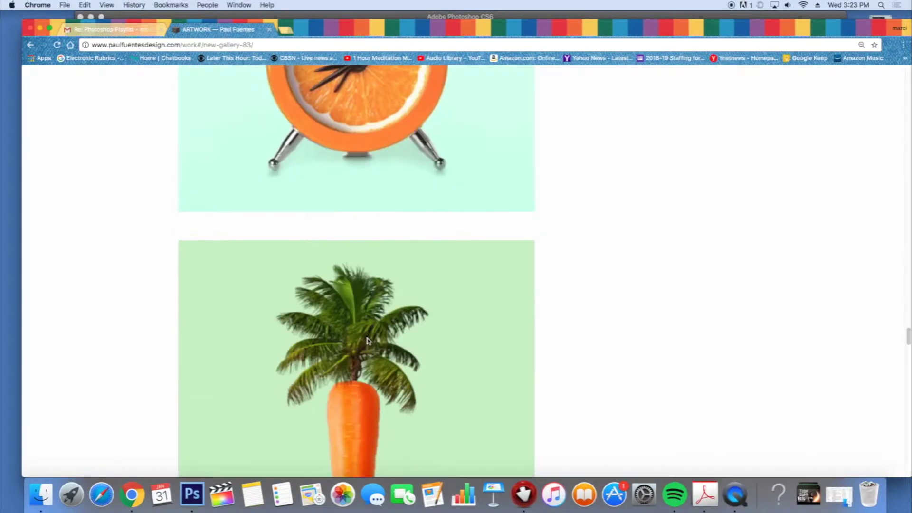
pyautogui.scroll(-20, 368, 341)
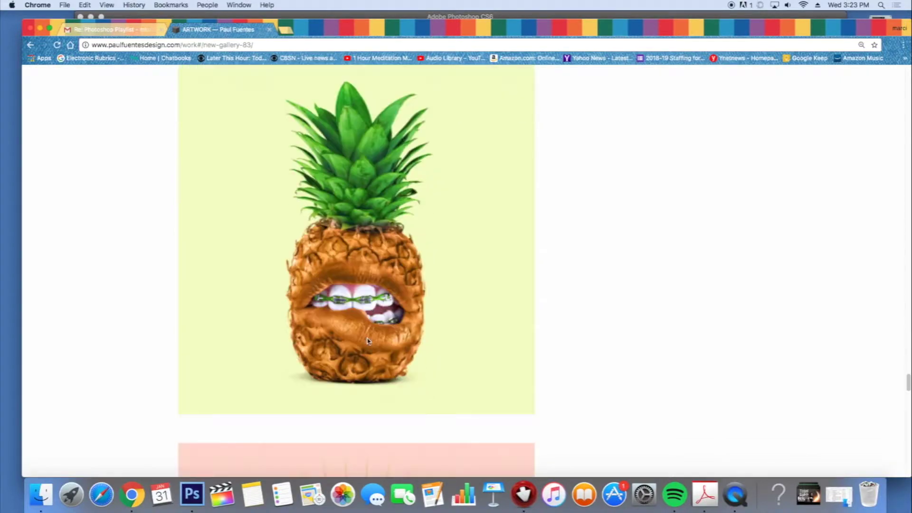
pyautogui.scroll(-13, 368, 342)
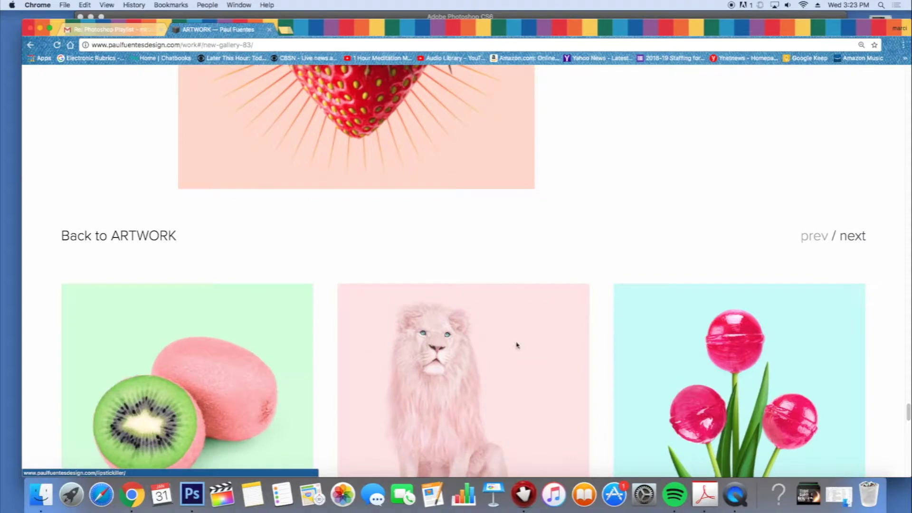
# - Open the lollipop CANDY gallery and scroll through it
pyautogui.click(654, 356)
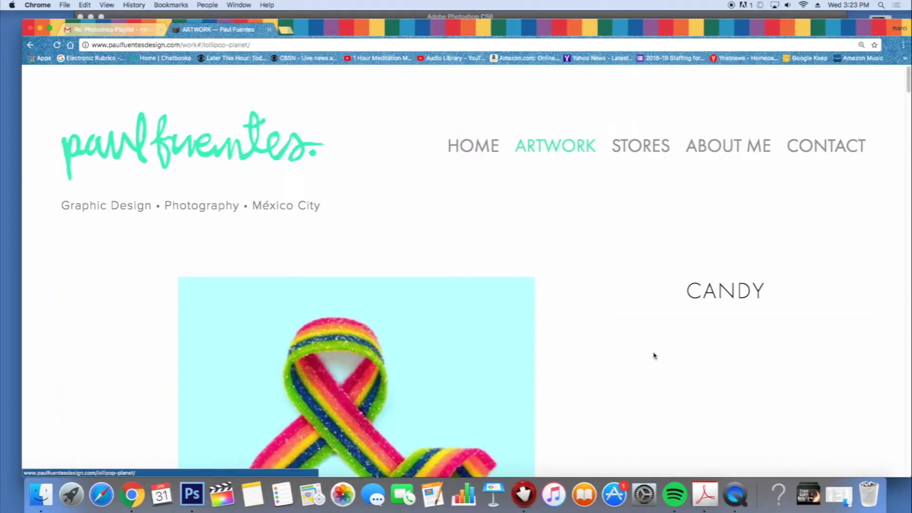
pyautogui.scroll(-19, 505, 353)
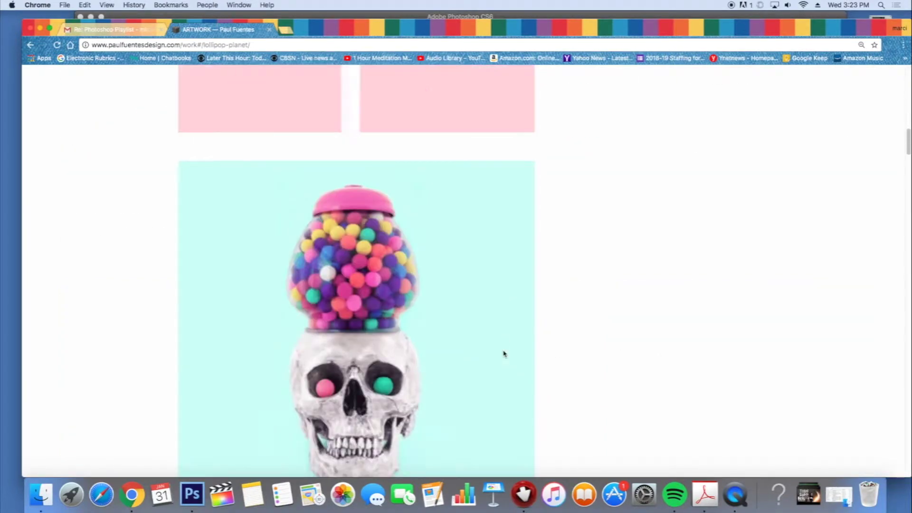
pyautogui.scroll(-19, 505, 354)
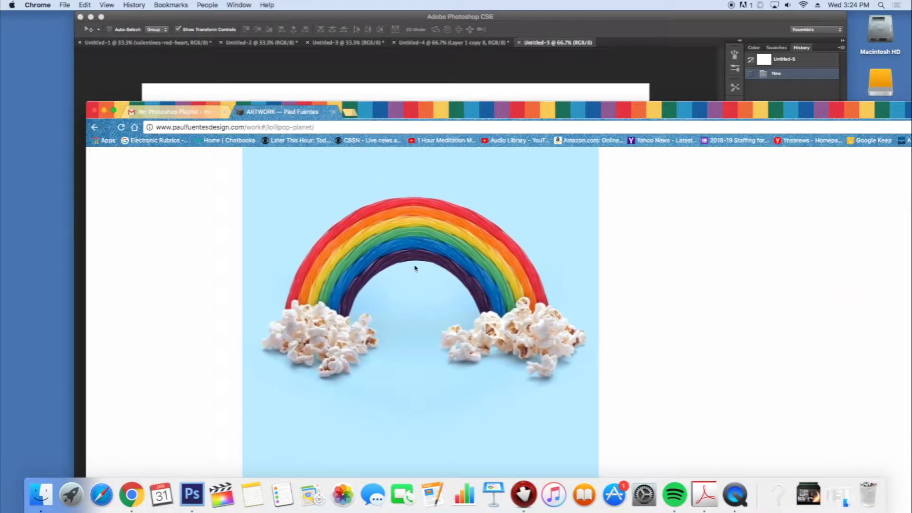
# - Go to google.com and search for 'ice cream cone'
pyautogui.click(237, 127)
pyautogui.write('google.com')
pyautogui.press('Return')
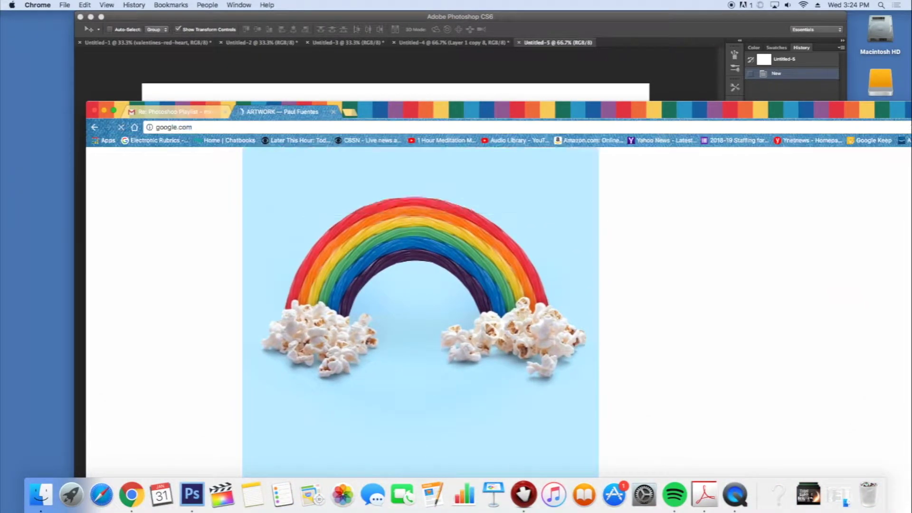
pyautogui.write('ice')
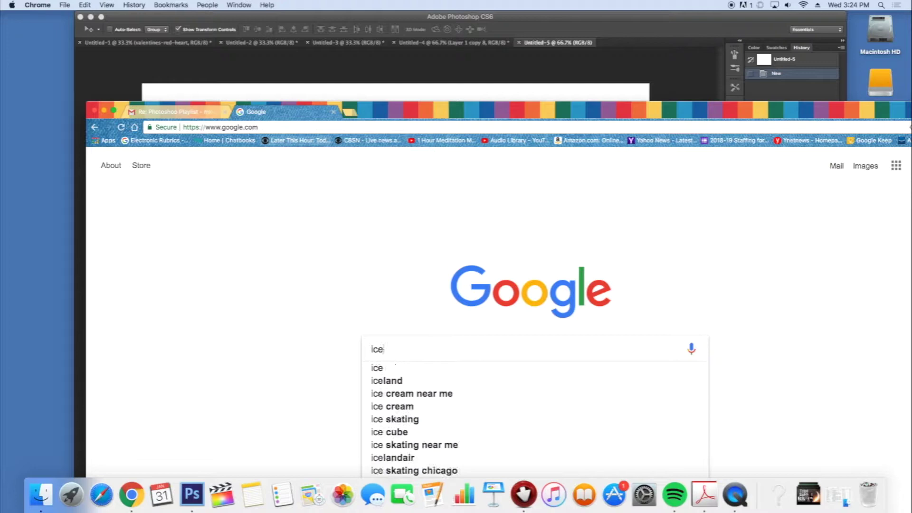
pyautogui.write(' cream')
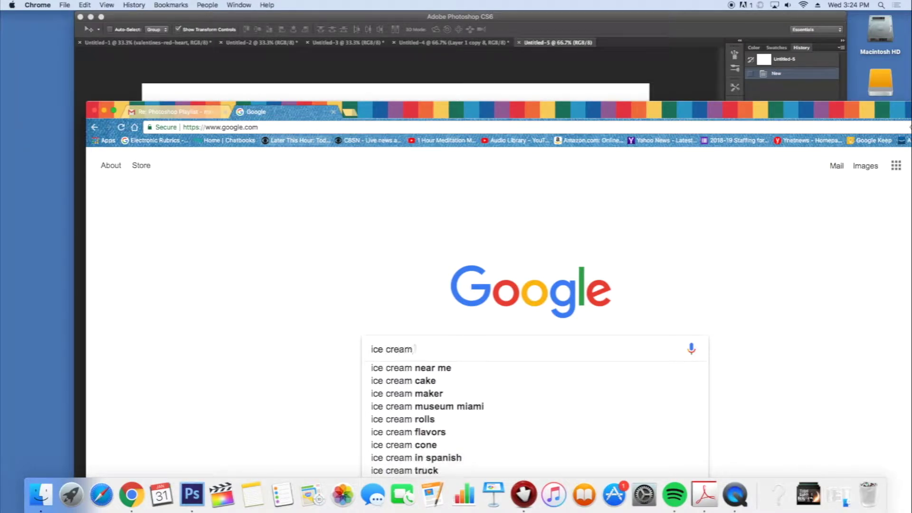
pyautogui.write(' cone')
pyautogui.press('Return')
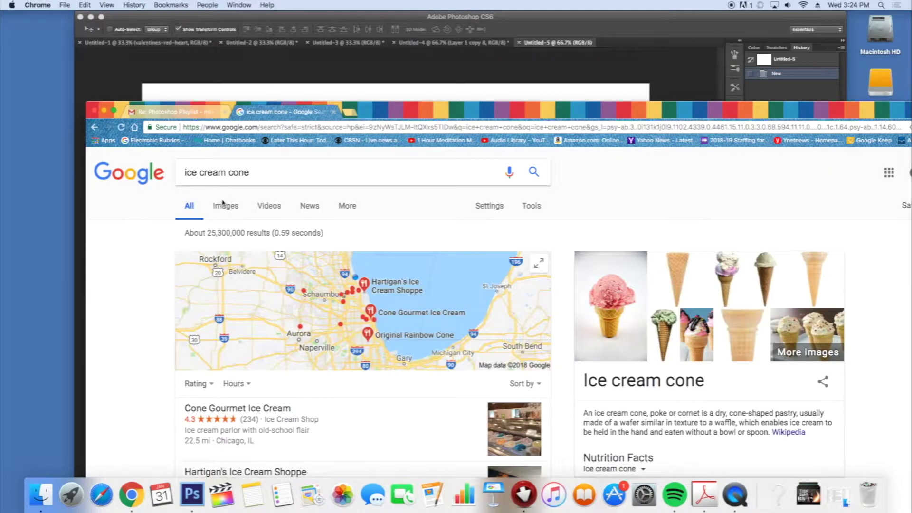
# - Open the large preview of the empty waffle cone image
pyautogui.scroll(-2, 465, 317)
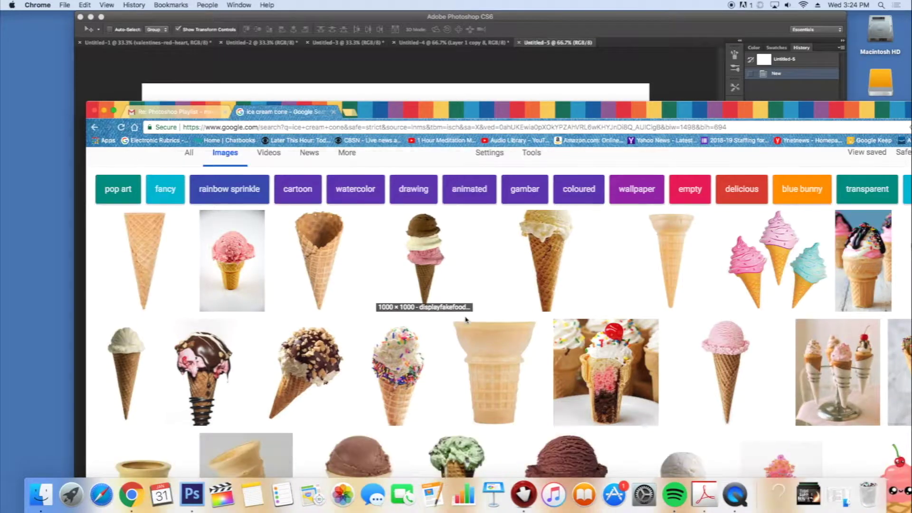
pyautogui.scroll(1, 404, 304)
pyautogui.click(328, 290)
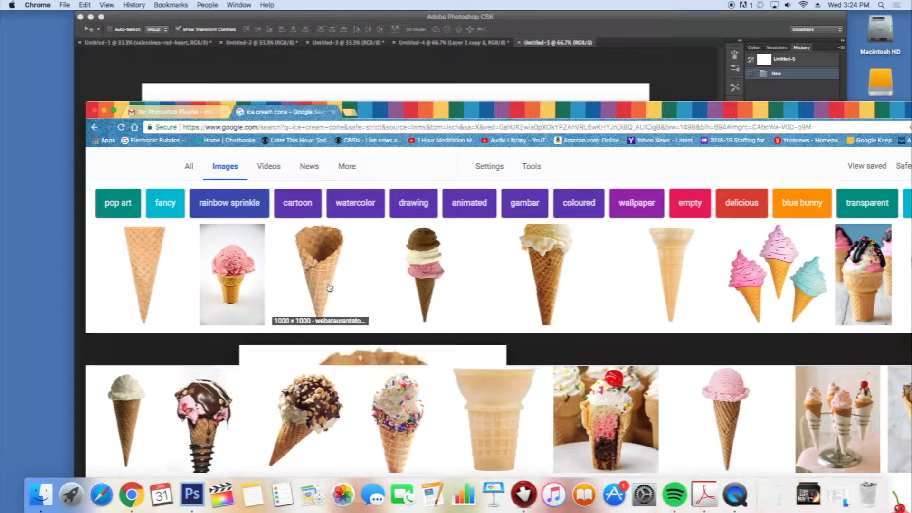
# - Save the waffle cone image to the desktop
pyautogui.moveTo(435, 111); pyautogui.dragTo(678, 21)
pyautogui.moveTo(678, 253); pyautogui.dragTo(27, 256)
pyautogui.moveTo(712, 21); pyautogui.dragTo(313, 413)
# - Place the cone on the canvas at about 65% size in the lower half
pyautogui.moveTo(881, 140); pyautogui.dragTo(511, 291)
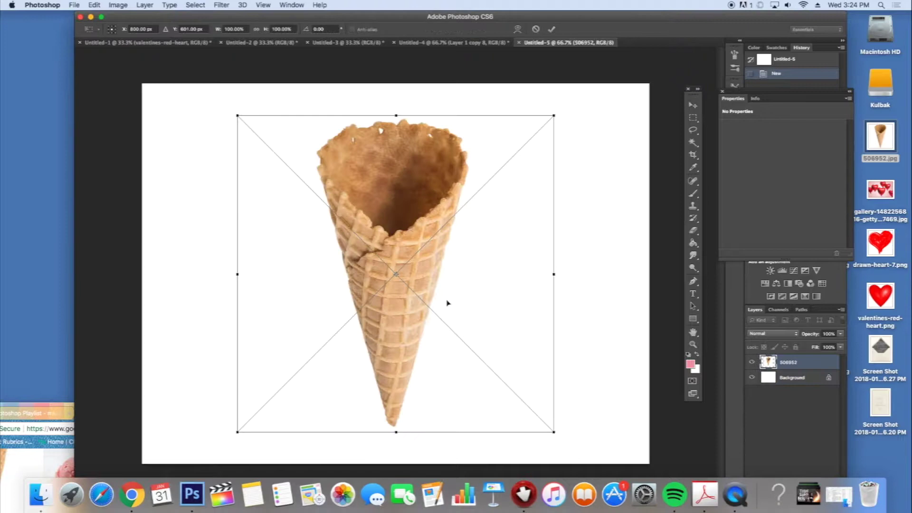
pyautogui.moveTo(237, 115); pyautogui.dragTo(348, 233)
pyautogui.moveTo(465, 323); pyautogui.dragTo(413, 341)
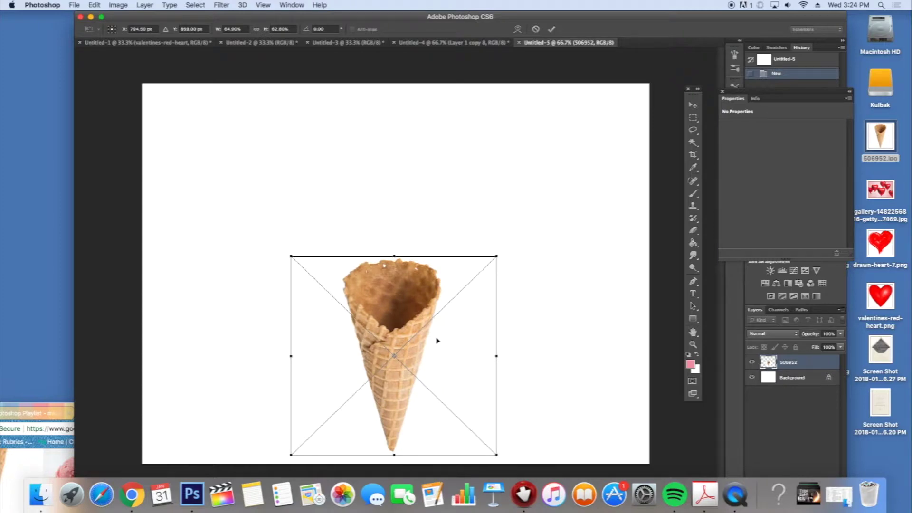
pyautogui.press('Return')
pyautogui.moveTo(65, 407); pyautogui.dragTo(192, 189)
# - Search Google Images for 'sun' and open a sun image preview
pyautogui.scroll(3, 274, 292)
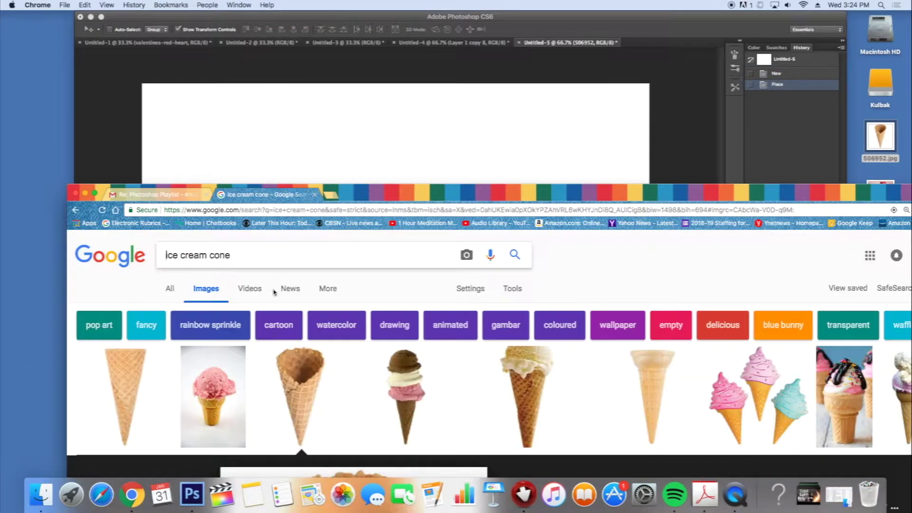
pyautogui.tripleClick(245, 255)
pyautogui.write('sun\\')
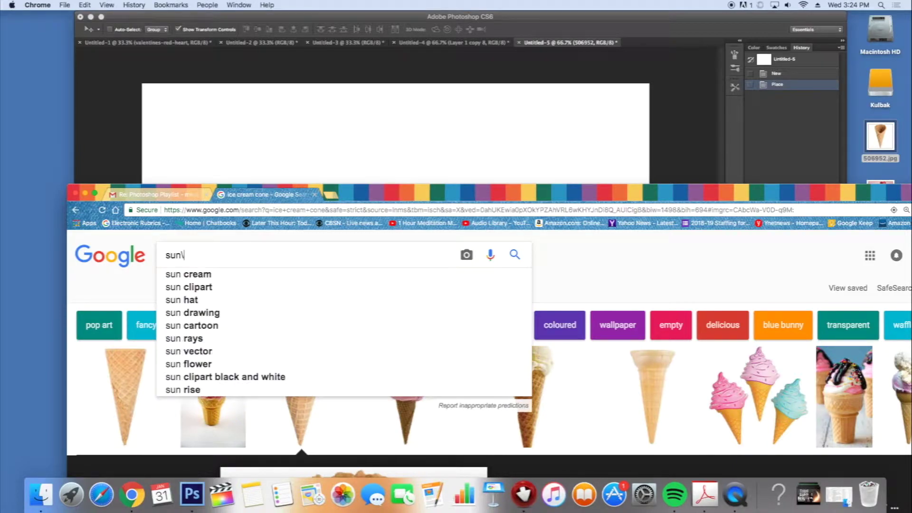
pyautogui.press('Return')
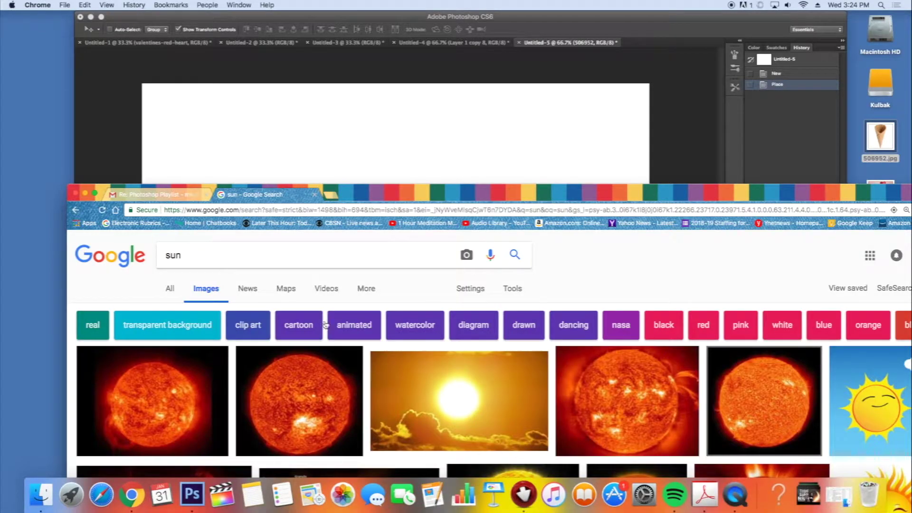
pyautogui.scroll(-5, 444, 401)
pyautogui.scroll(2, 394, 389)
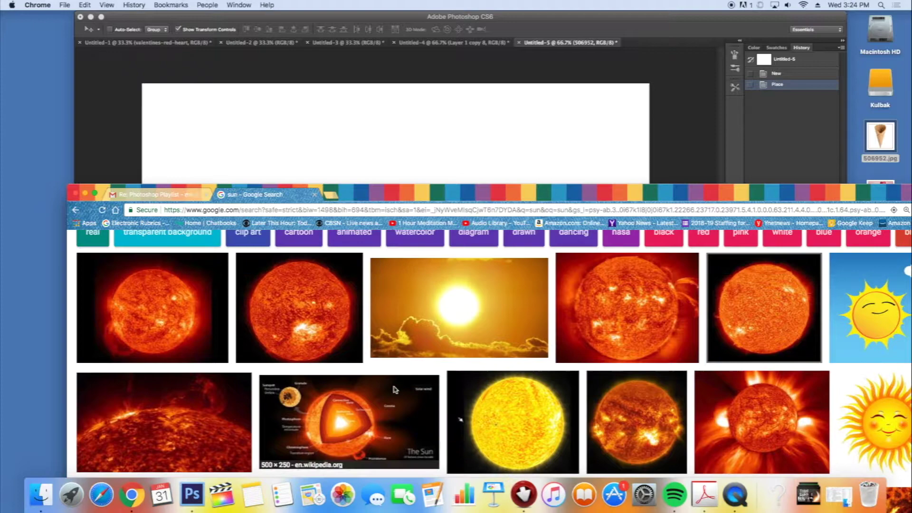
pyautogui.click(325, 320)
# - Take a screenshot of the fiery orange sun preview image
pyautogui.moveTo(489, 188); pyautogui.dragTo(560, 57)
pyautogui.moveTo(425, 333); pyautogui.dragTo(522, 119)
pyautogui.moveTo(668, 64); pyautogui.dragTo(295, 408)
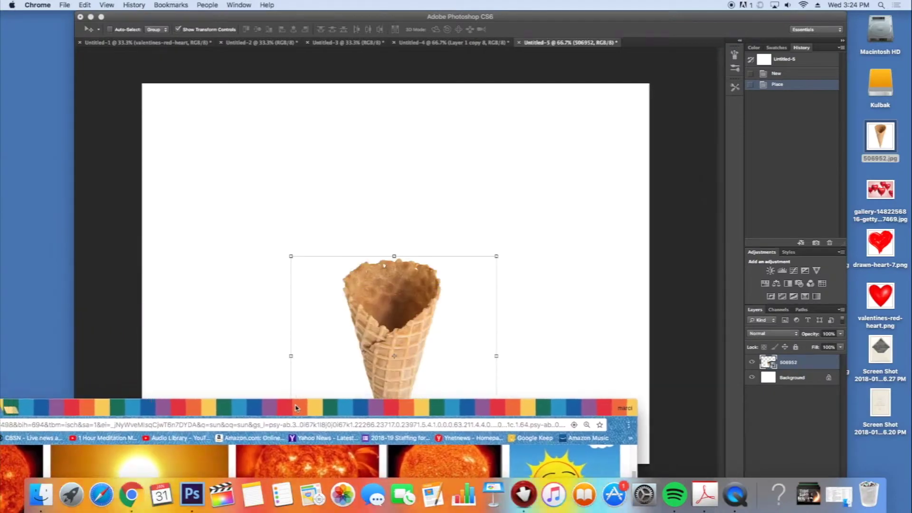
pyautogui.click(605, 229)
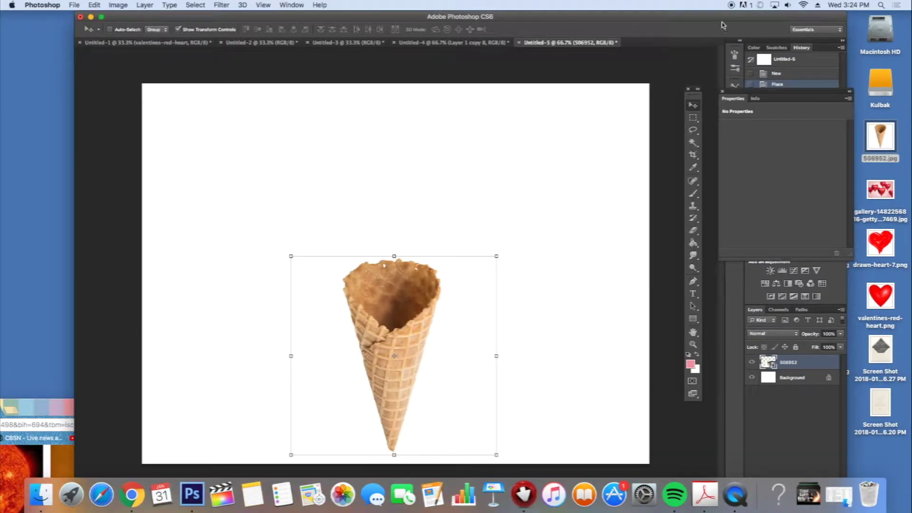
pyautogui.moveTo(717, 19); pyautogui.dragTo(878, 33)
pyautogui.moveTo(214, 423); pyautogui.dragTo(628, 37)
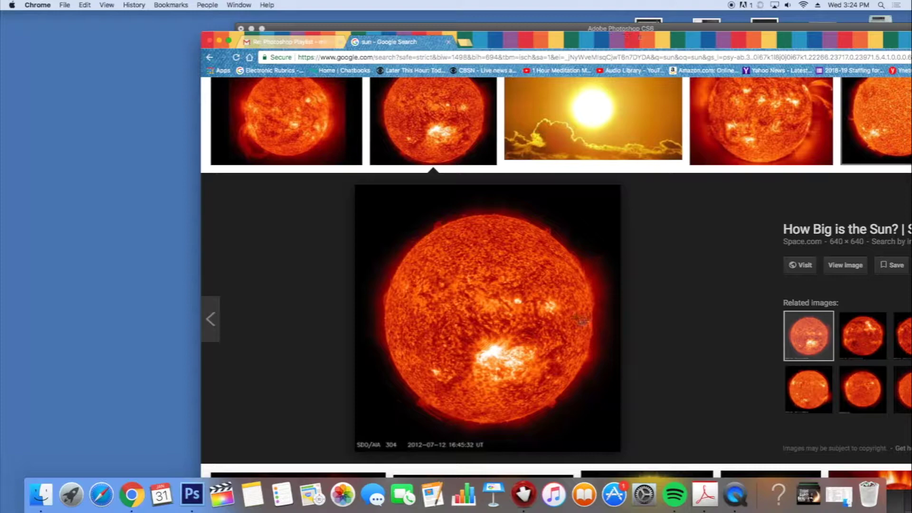
pyautogui.moveTo(359, 188); pyautogui.dragTo(615, 434)
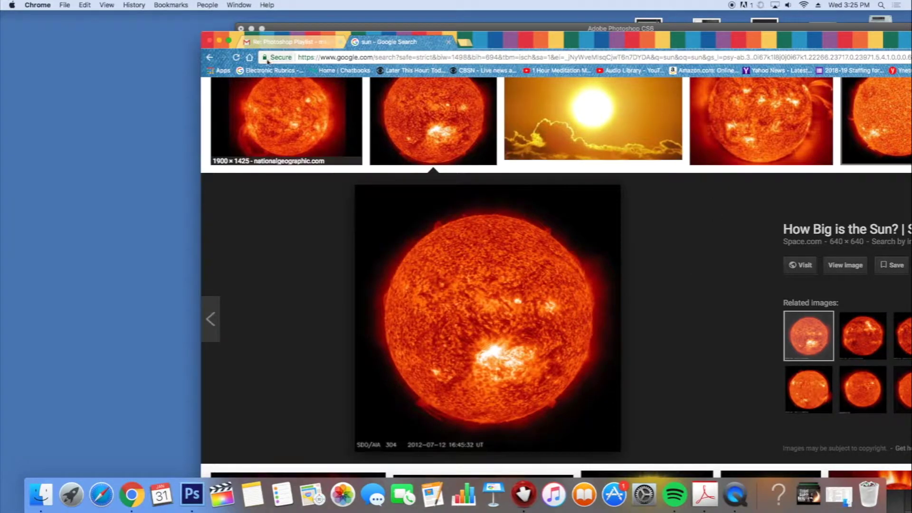
pyautogui.scroll(3, 389, 369)
pyautogui.moveTo(566, 40); pyautogui.dragTo(469, 469)
# - Place the sun screenshot onto the cone canvas and clear panels from the workspace
pyautogui.click(701, 29)
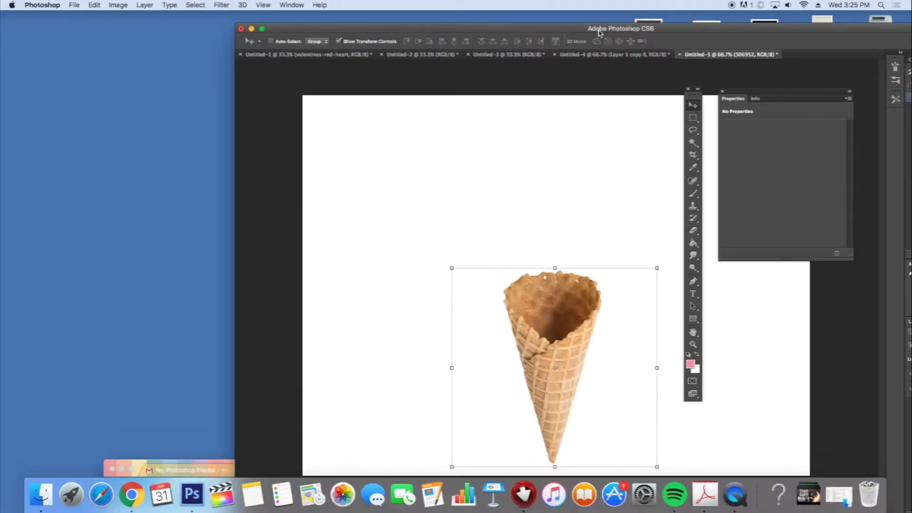
pyautogui.moveTo(599, 32); pyautogui.dragTo(367, 21)
pyautogui.moveTo(880, 136); pyautogui.dragTo(327, 231)
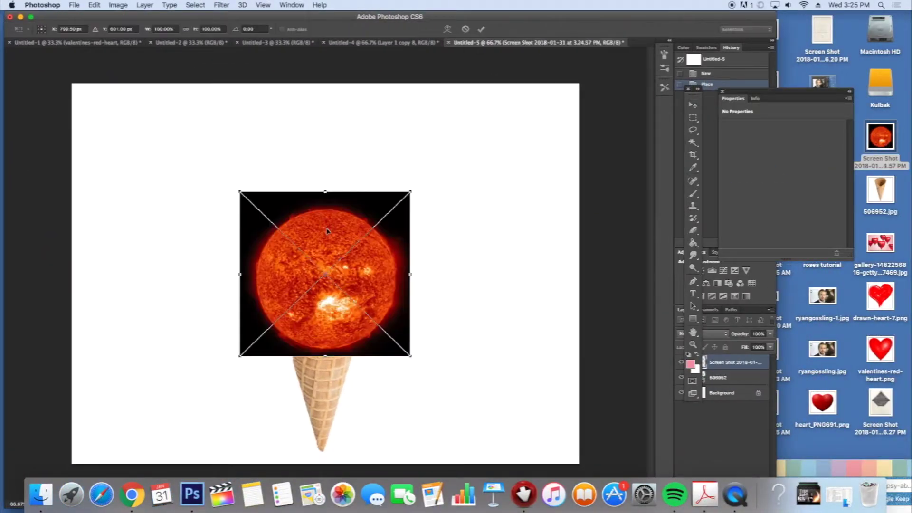
pyautogui.moveTo(752, 93); pyautogui.dragTo(887, 164)
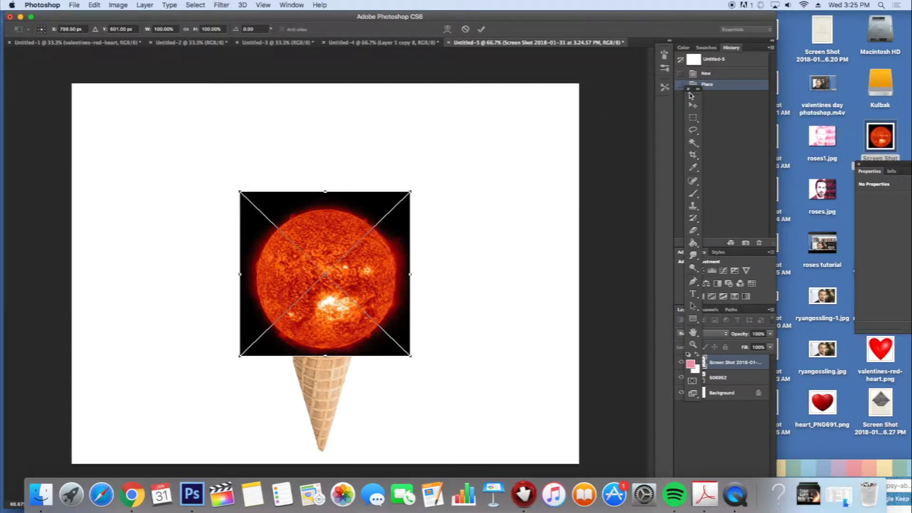
pyautogui.moveTo(696, 94); pyautogui.dragTo(104, 119)
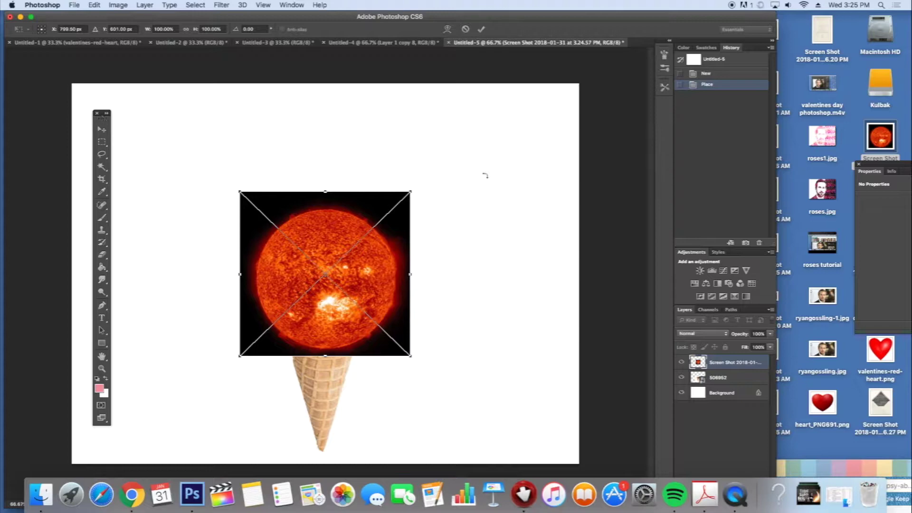
# - With reduced opacity, resize and position the sun atop the cone's rim
pyautogui.click(771, 335)
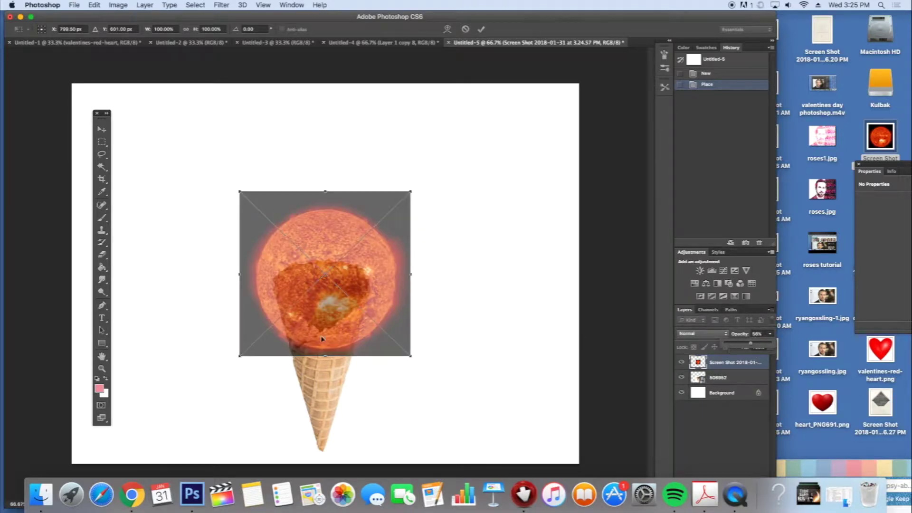
pyautogui.moveTo(418, 358); pyautogui.dragTo(352, 327)
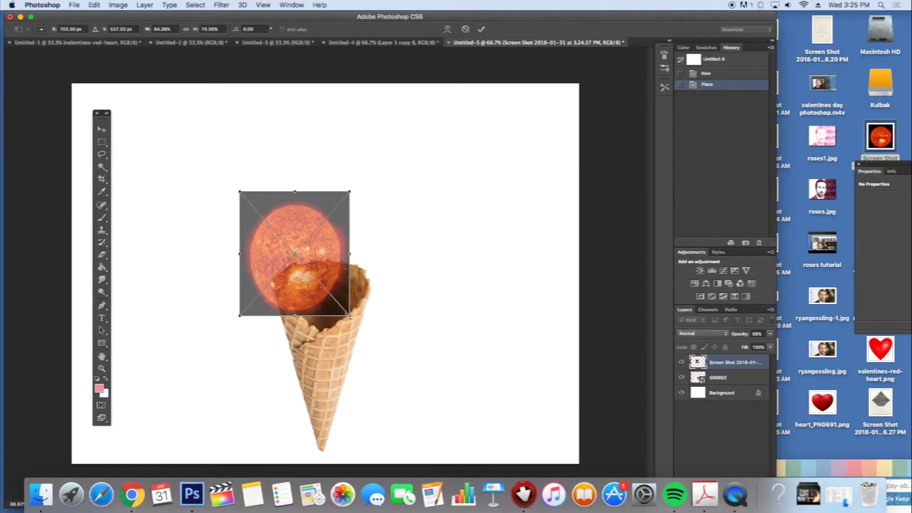
pyautogui.moveTo(334, 291); pyautogui.dragTo(358, 314)
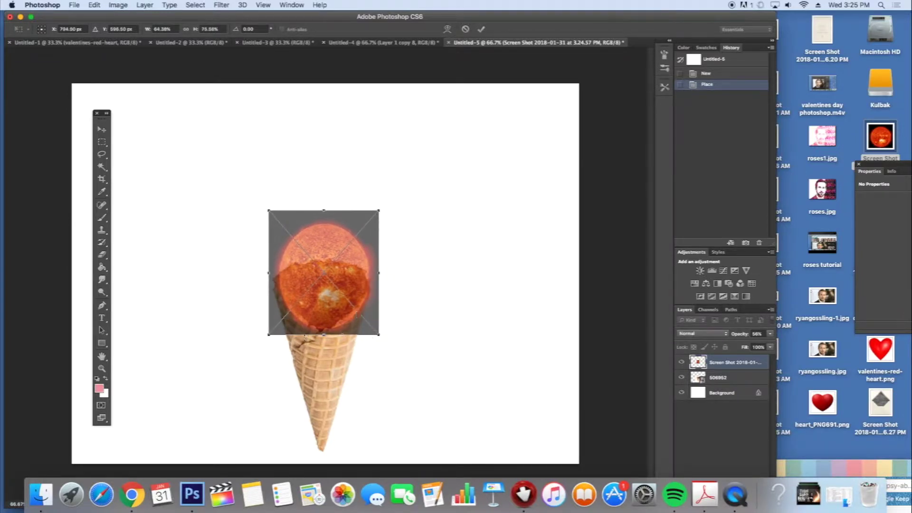
pyautogui.moveTo(269, 338); pyautogui.dragTo(260, 336)
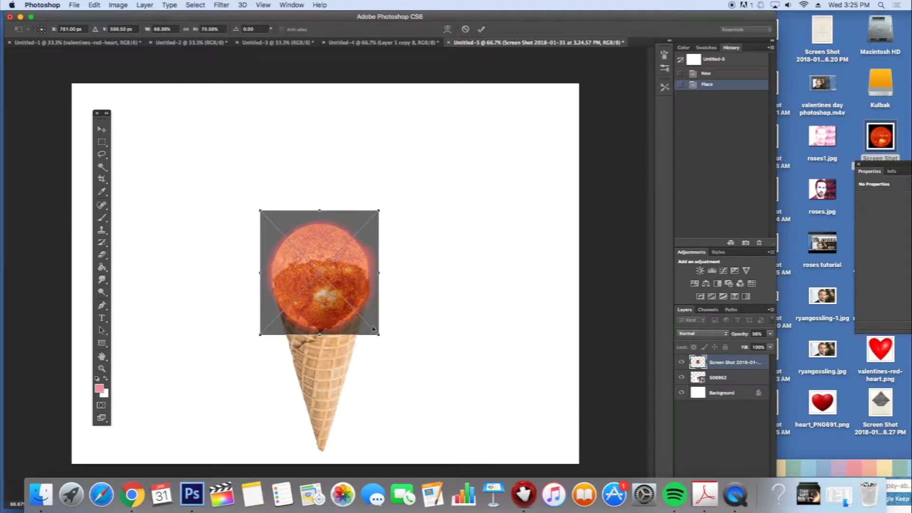
pyautogui.moveTo(380, 337); pyautogui.dragTo(380, 339)
pyautogui.moveTo(333, 319); pyautogui.dragTo(334, 327)
pyautogui.press('Return')
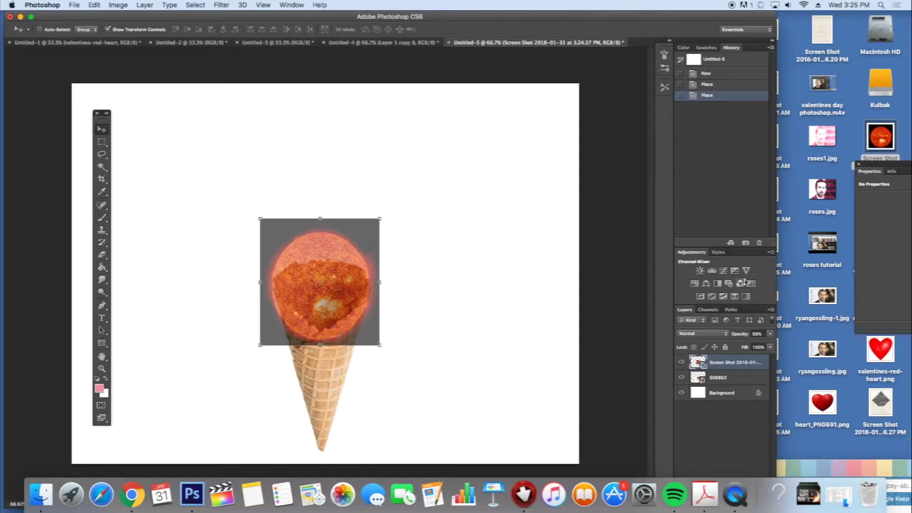
# - Set the sun layer opacity back to 100%
pyautogui.click(770, 333)
pyautogui.moveTo(751, 342); pyautogui.dragTo(774, 342)
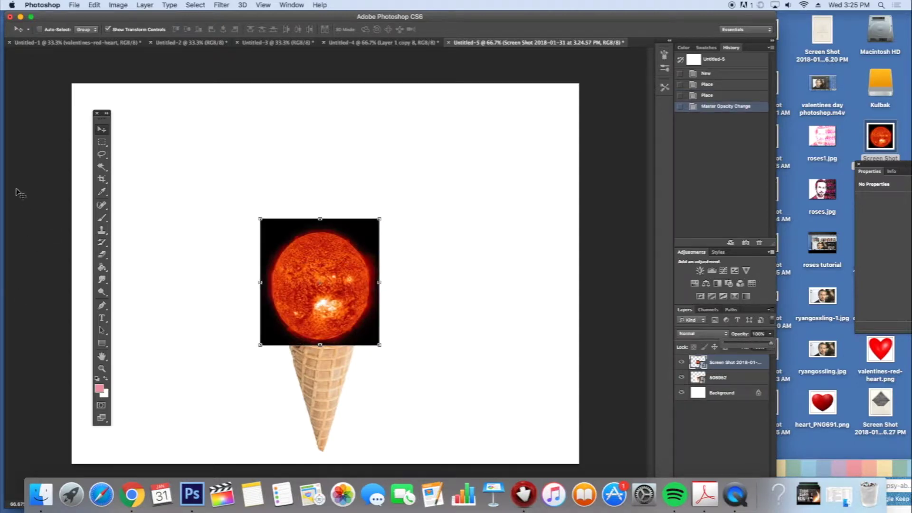
pyautogui.click(102, 175)
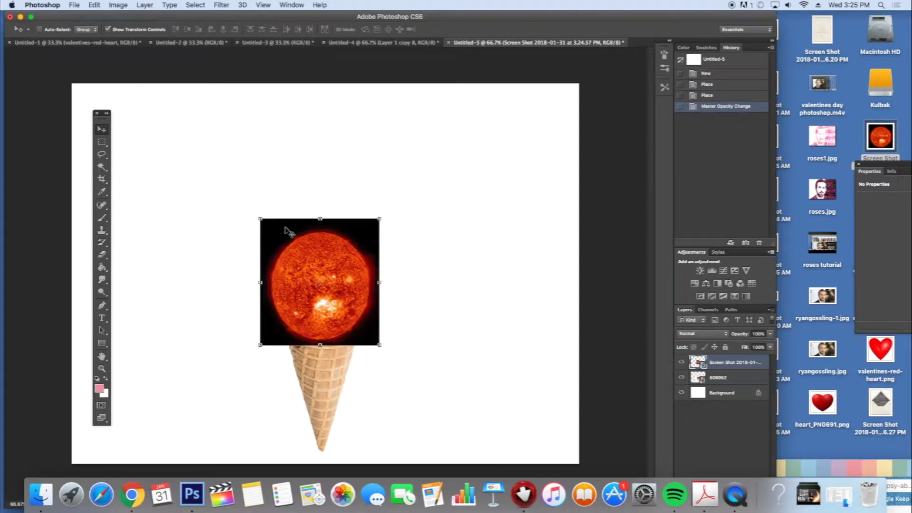
# - Magic Wand the black background, rasterize the sun layer and erase it
pyautogui.click(104, 166)
pyautogui.click(270, 238)
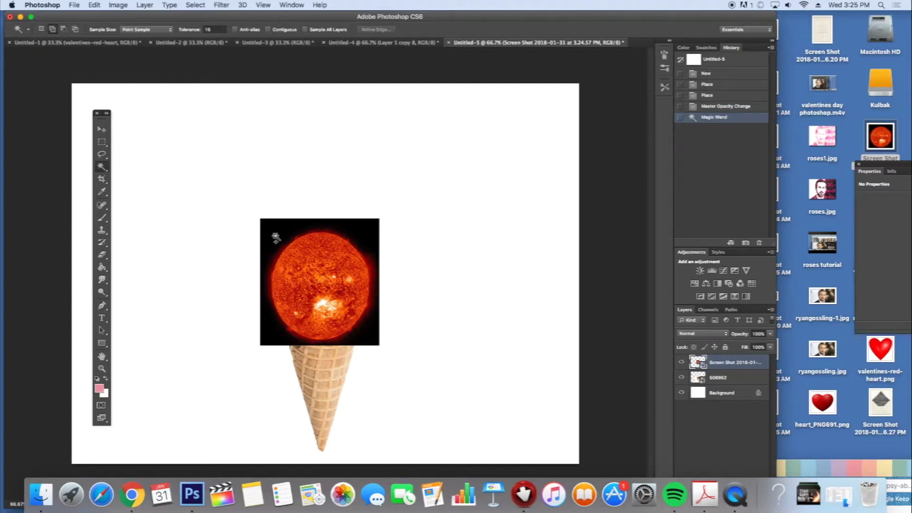
pyautogui.click(102, 254)
pyautogui.click(523, 167)
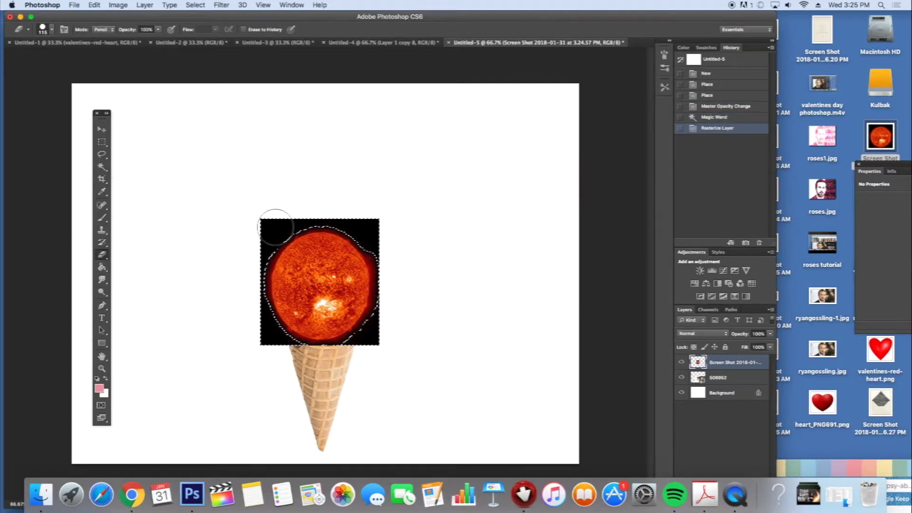
pyautogui.moveTo(274, 210)
pyautogui.mouseDown()
pyautogui.moveTo(245, 295)
pyautogui.moveTo(296, 221)
pyautogui.moveTo(242, 318)
pyautogui.moveTo(356, 348)
pyautogui.moveTo(290, 349)
pyautogui.moveTo(253, 319)
pyautogui.moveTo(351, 269)
pyautogui.mouseUp()
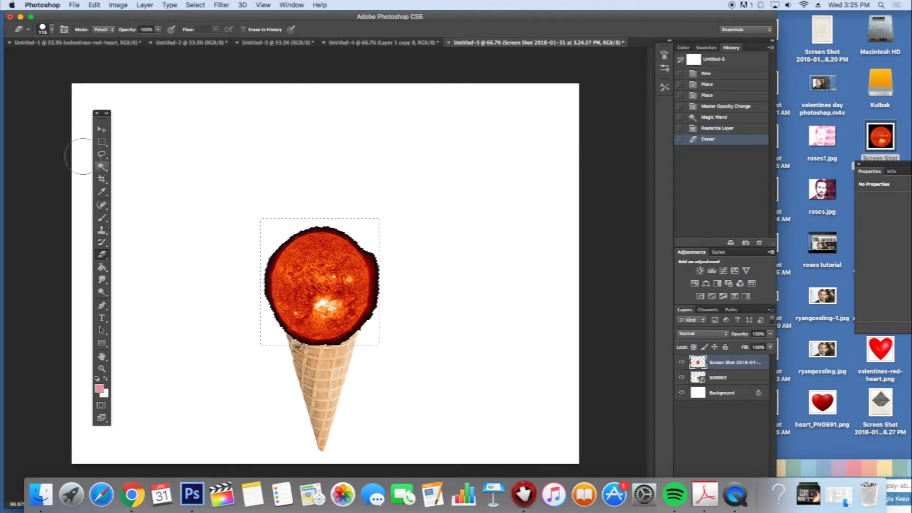
# - Select and erase the leftover dark background around the sun, then deselect
pyautogui.click(102, 167)
pyautogui.click(348, 263)
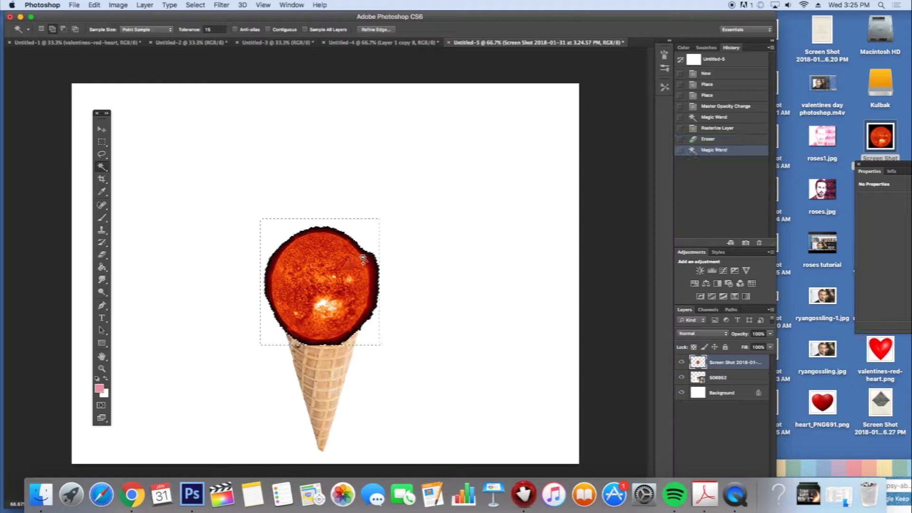
pyautogui.click(350, 264)
pyautogui.click(402, 272)
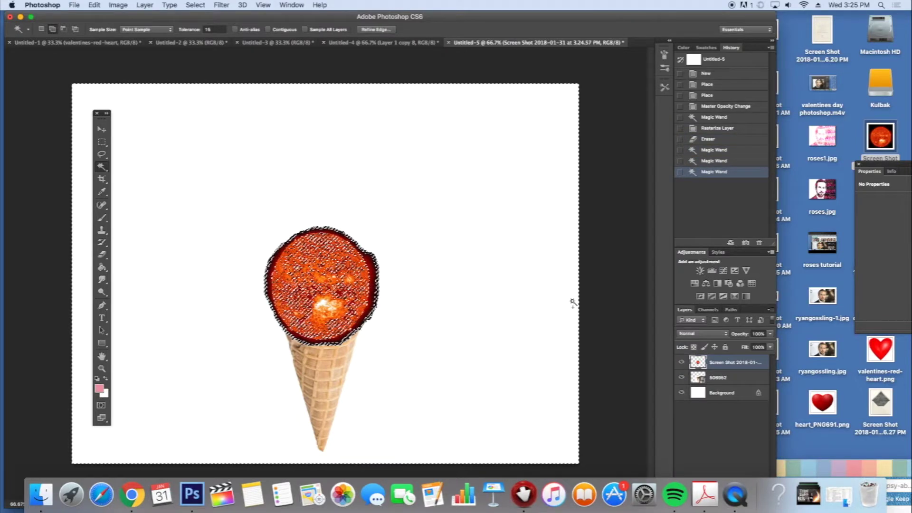
pyautogui.click(626, 305)
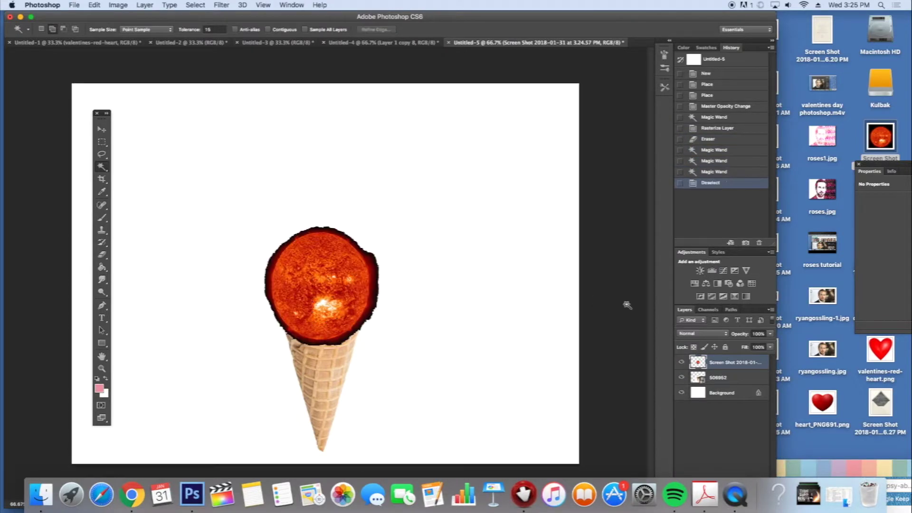
pyautogui.click(370, 259)
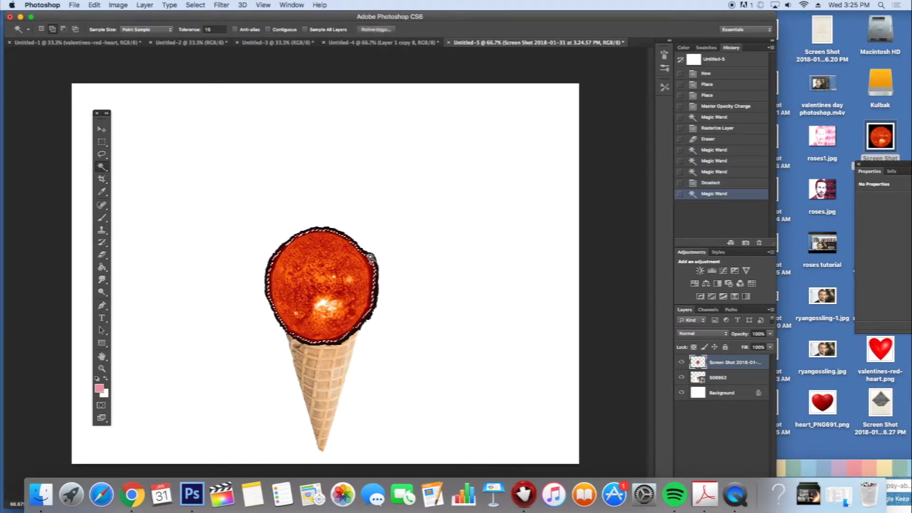
pyautogui.click(102, 255)
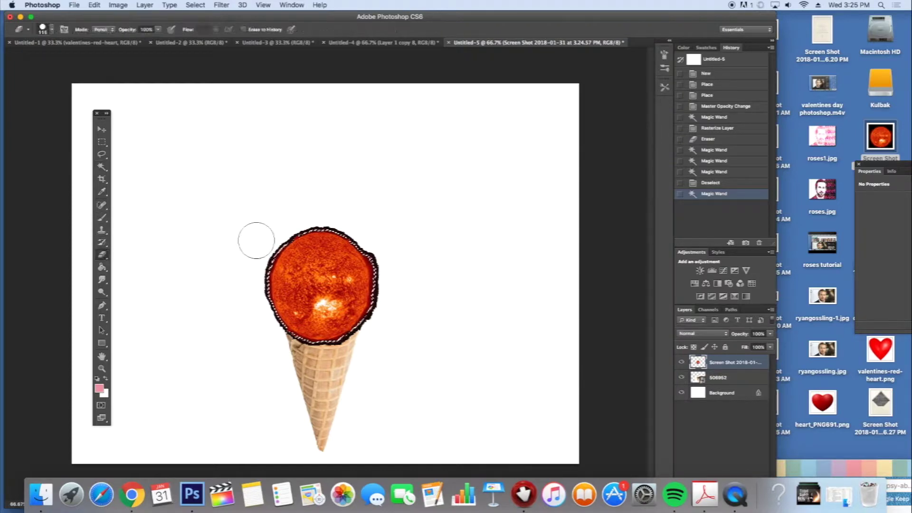
pyautogui.click(214, 271)
pyautogui.click(102, 167)
pyautogui.click(196, 182)
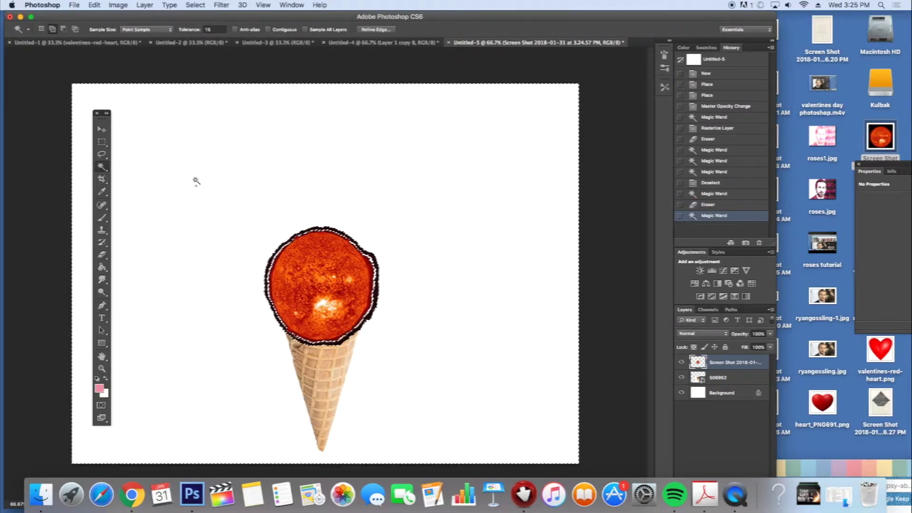
pyautogui.click(197, 182)
pyautogui.click(625, 291)
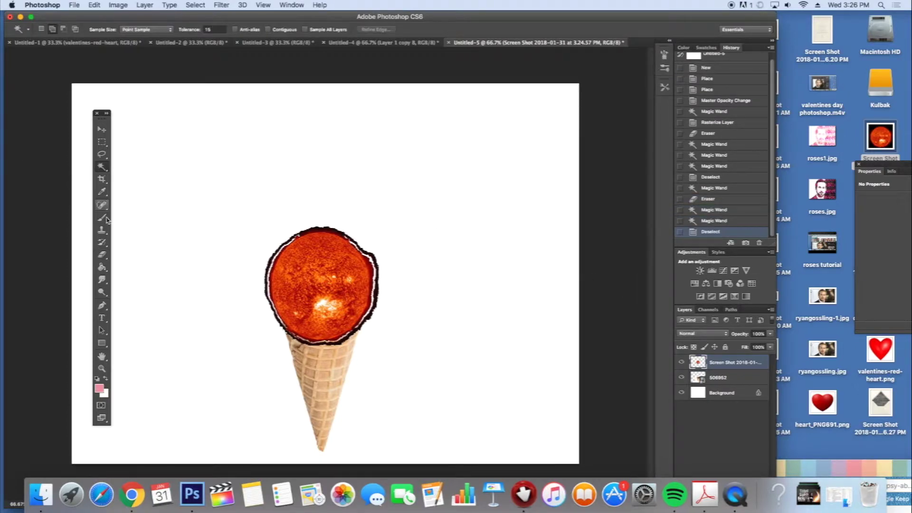
# - Erase part of the sun's dark fringe, then zoom in to 200%
pyautogui.click(105, 253)
pyautogui.click(50, 29)
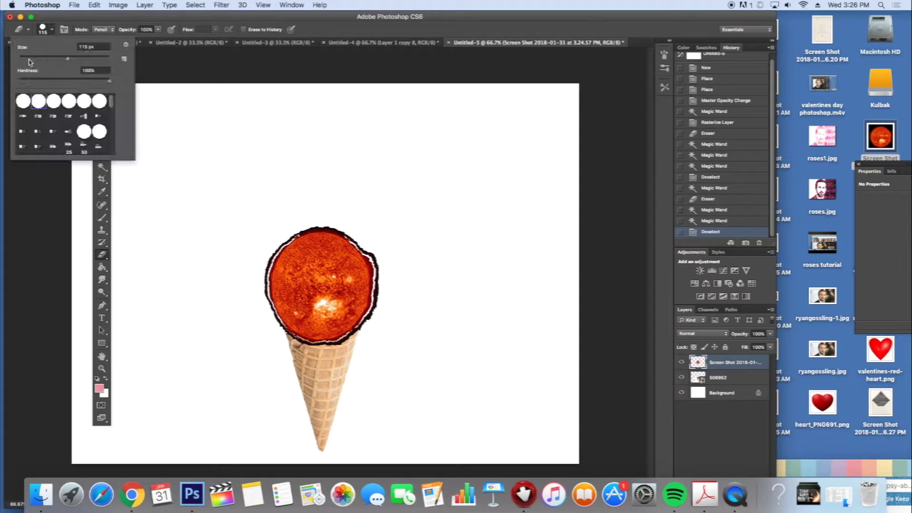
pyautogui.moveTo(287, 241); pyautogui.dragTo(281, 241)
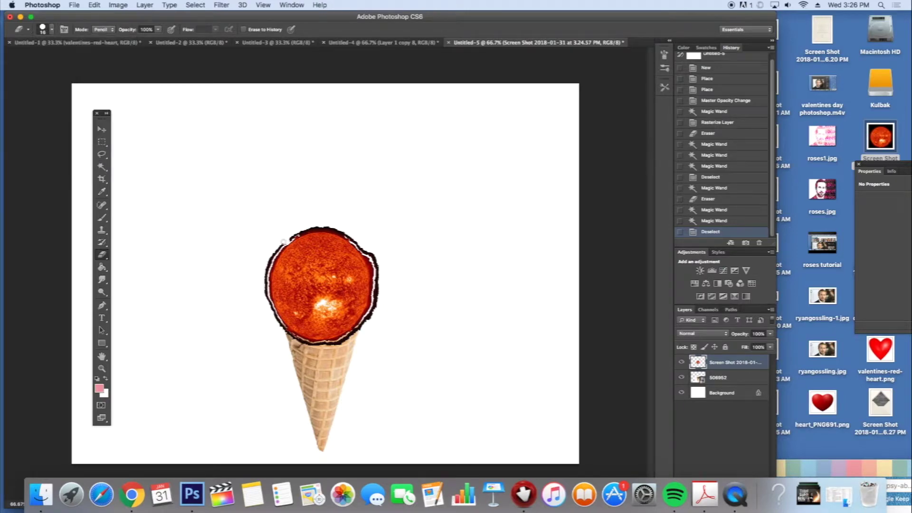
pyautogui.click(263, 4)
pyautogui.click(266, 80)
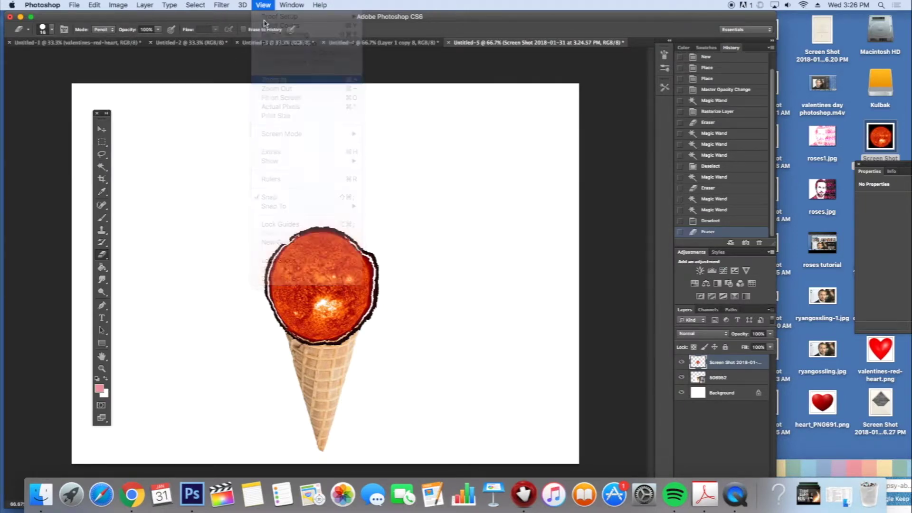
pyautogui.click(263, 5)
pyautogui.click(272, 79)
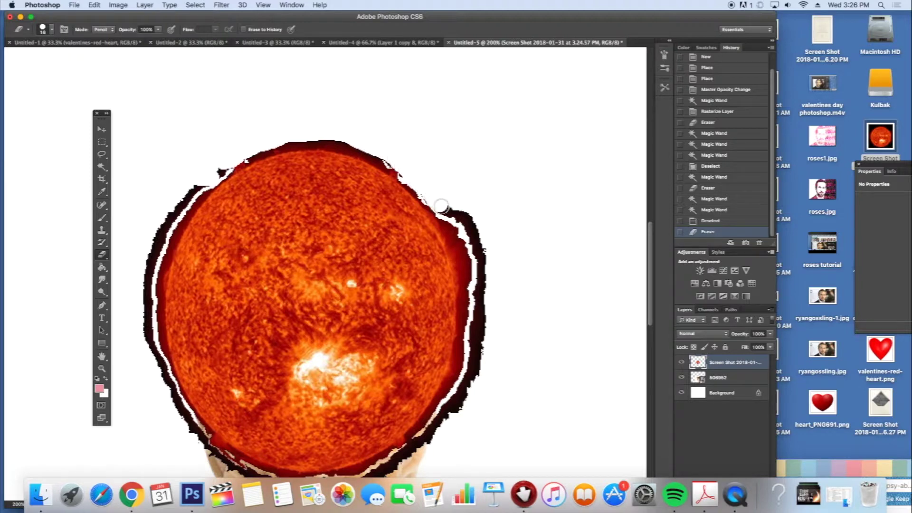
# - Erase the sun's ragged edge, left-side dark band and the black smudge on the cone
pyautogui.click(456, 211)
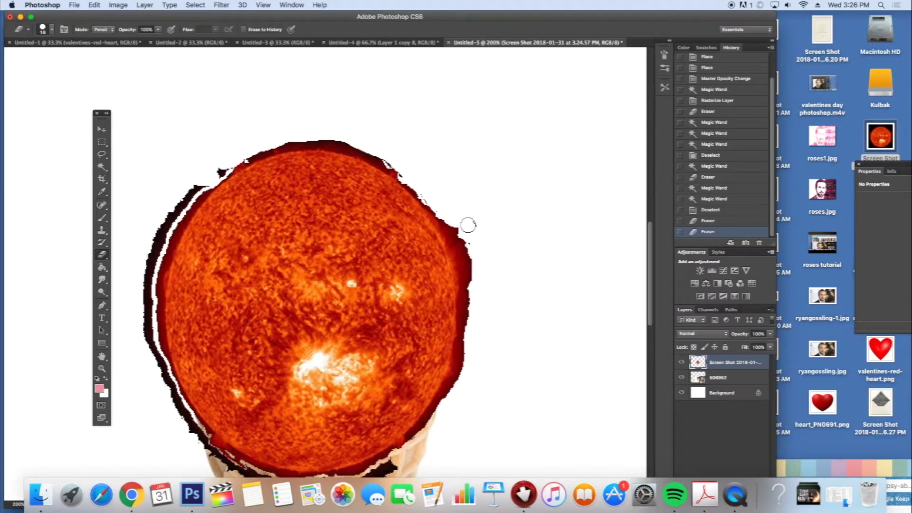
pyautogui.click(473, 242)
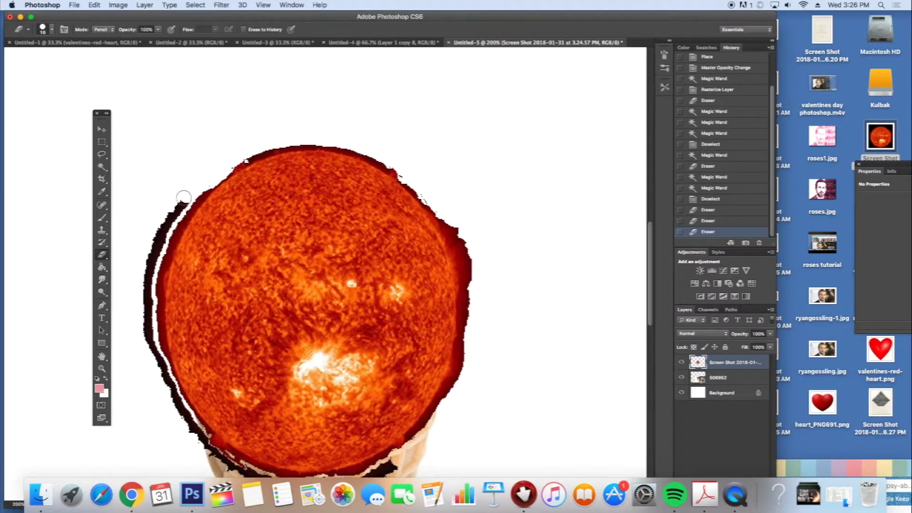
pyautogui.moveTo(184, 197)
pyautogui.mouseDown()
pyautogui.moveTo(147, 286)
pyautogui.moveTo(156, 367)
pyautogui.moveTo(150, 362)
pyautogui.moveTo(191, 334)
pyautogui.moveTo(187, 367)
pyautogui.moveTo(157, 304)
pyautogui.mouseUp()
pyautogui.click(163, 215)
pyautogui.scroll(-3, 163, 216)
pyautogui.moveTo(235, 403); pyautogui.dragTo(195, 374)
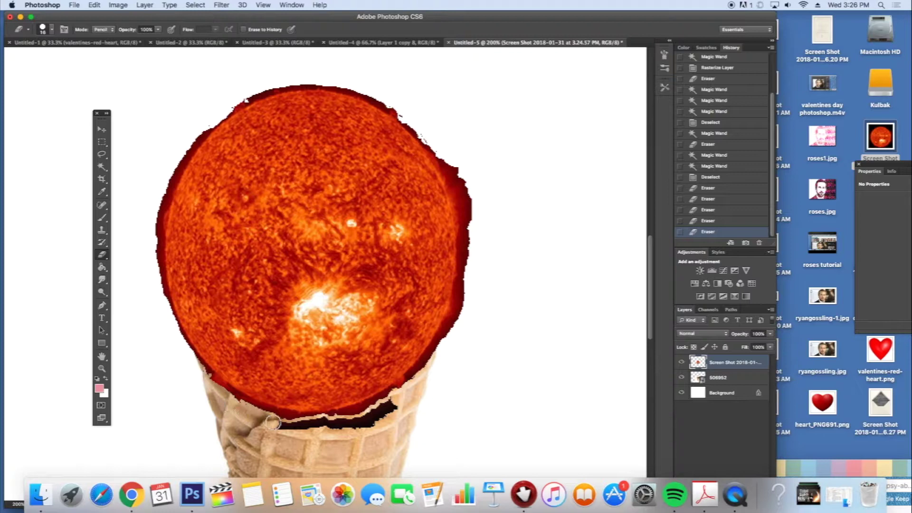
pyautogui.moveTo(371, 422); pyautogui.dragTo(334, 433)
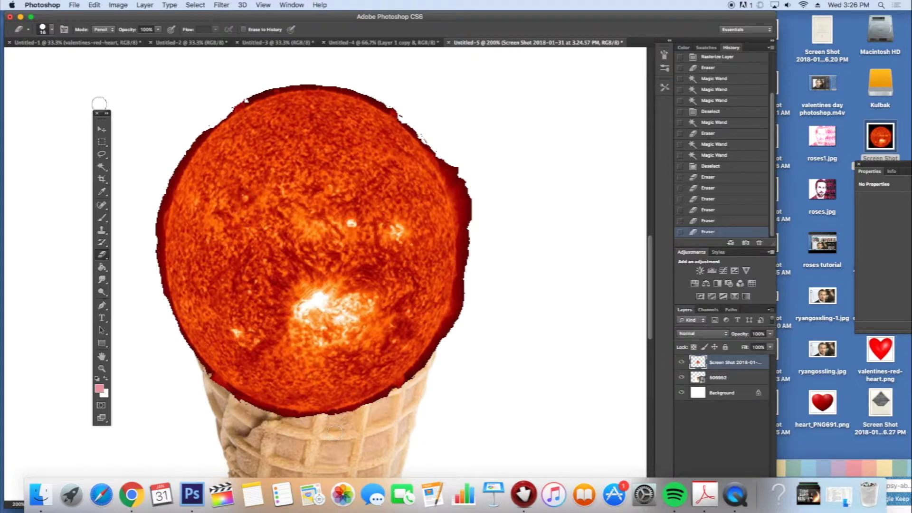
# - Zoom back out to 66.7% to view the whole composite
pyautogui.press('super+minus')
pyautogui.click(263, 5)
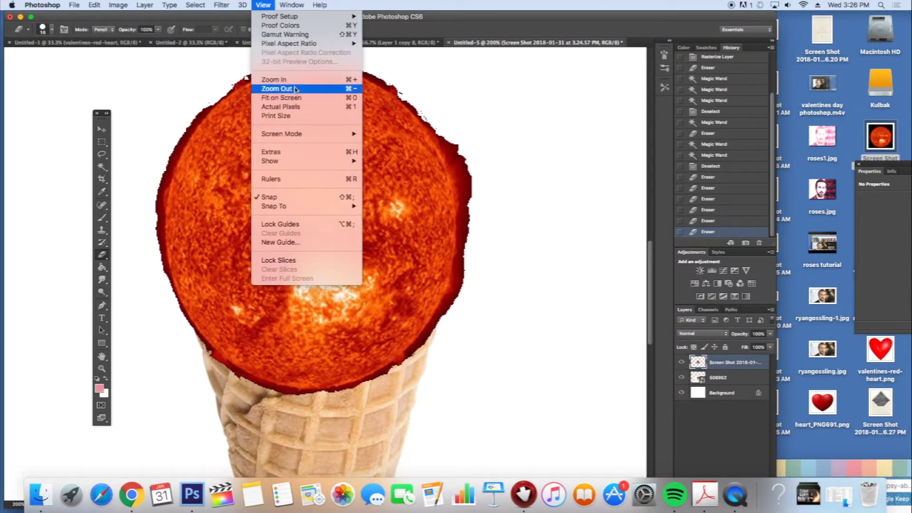
pyautogui.click(279, 88)
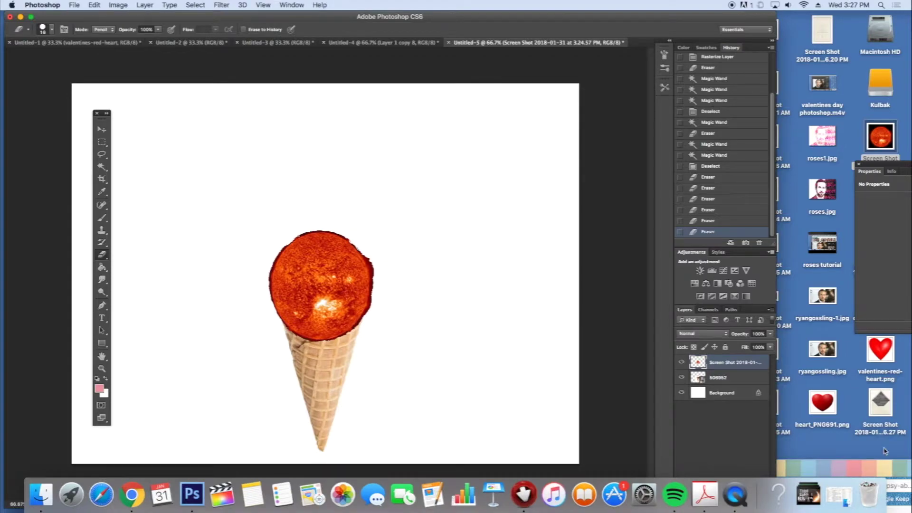
# - Search Google Images for 'bowling ball' and open the red ball preview
pyautogui.click(899, 493)
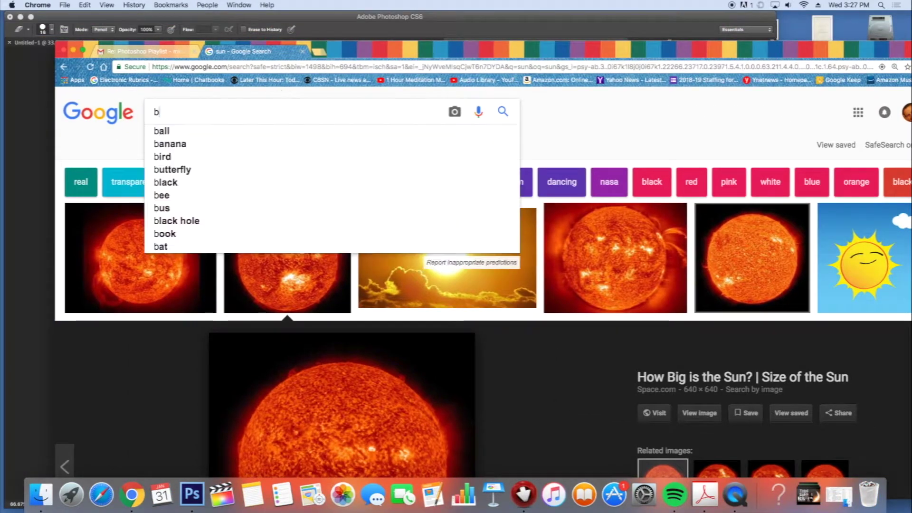
pyautogui.write('owling ')
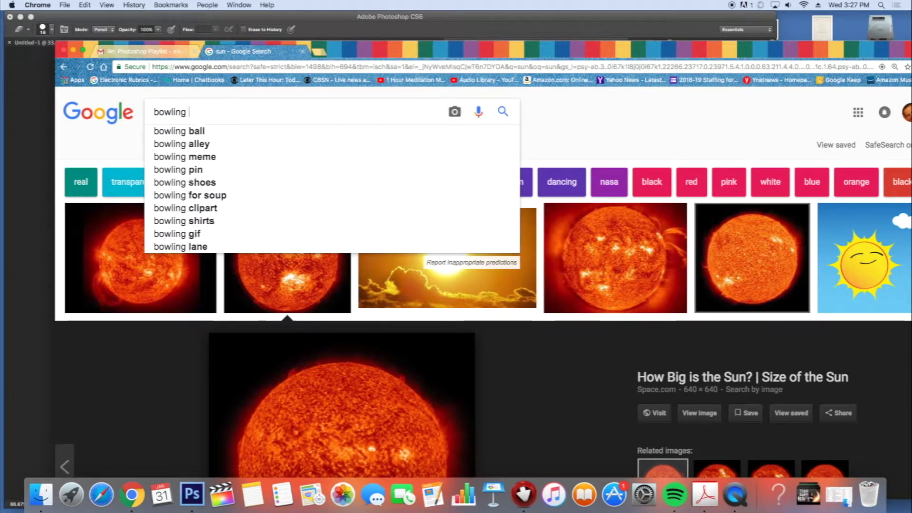
pyautogui.write('ball')
pyautogui.press('Return')
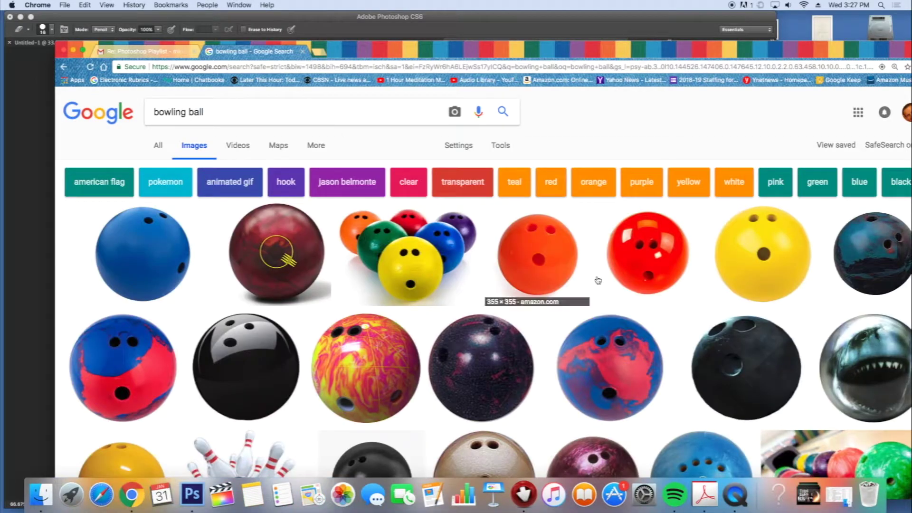
pyautogui.moveTo(662, 252); pyautogui.dragTo(655, 238)
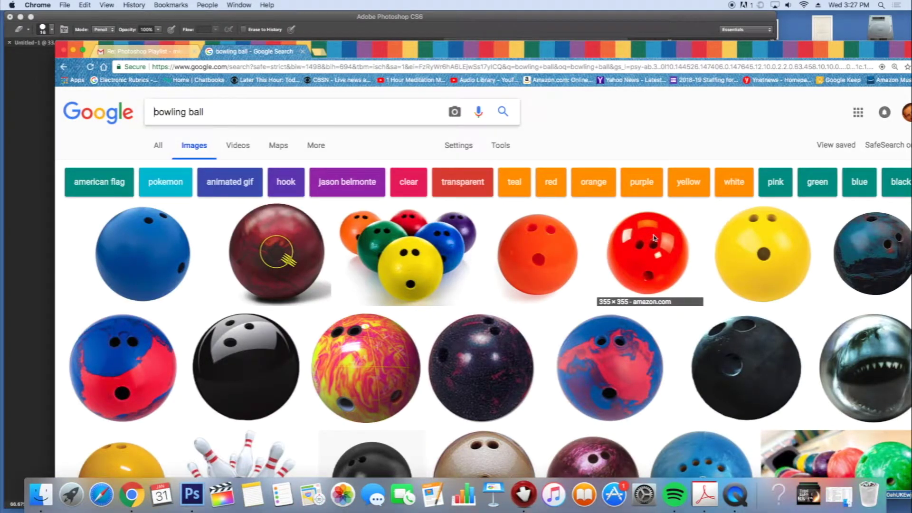
pyautogui.click(655, 238)
# - Save the red bowling ball image to the desktop and place it into the composite
pyautogui.moveTo(694, 52); pyautogui.dragTo(553, 22)
pyautogui.moveTo(280, 309); pyautogui.dragTo(854, 213)
pyautogui.scroll(-2, 427, 237)
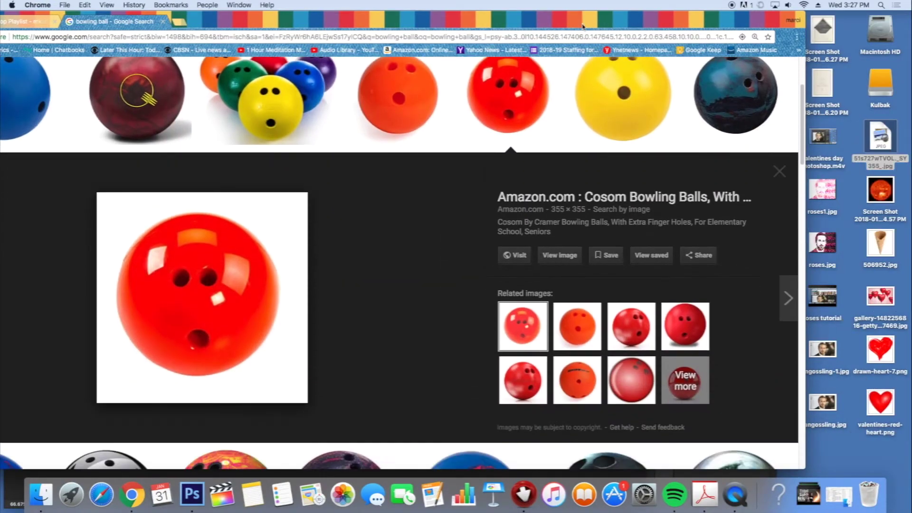
pyautogui.moveTo(475, 21); pyautogui.dragTo(475, 468)
pyautogui.moveTo(879, 141); pyautogui.dragTo(326, 174)
# - At 51% opacity, shrink the bowling ball to cherry size atop the scoop and commit
pyautogui.moveTo(371, 142); pyautogui.dragTo(336, 216)
pyautogui.click(770, 334)
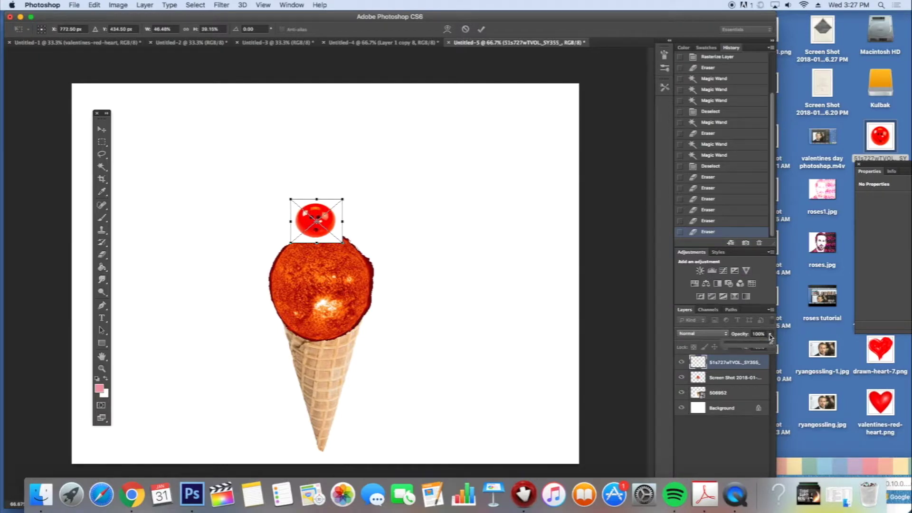
pyautogui.moveTo(749, 345); pyautogui.dragTo(749, 345)
pyautogui.moveTo(331, 223); pyautogui.dragTo(337, 227)
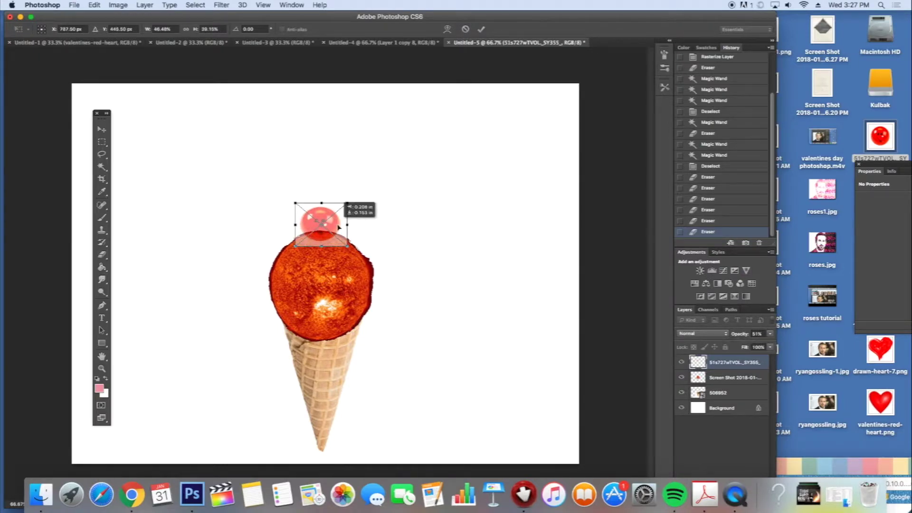
pyautogui.press('Return')
# - Rasterize the ball layer and restore its opacity to 100%
pyautogui.press('e')
pyautogui.click(337, 227)
pyautogui.click(540, 175)
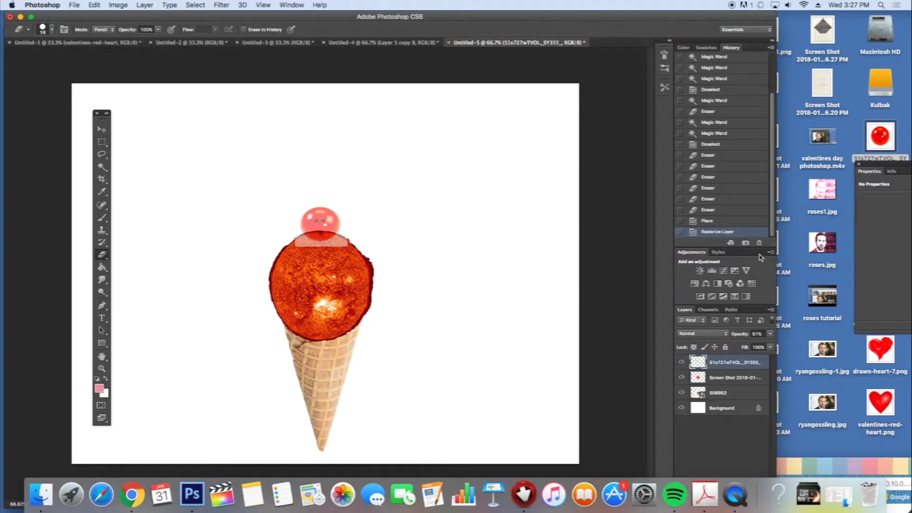
pyautogui.click(770, 334)
pyautogui.moveTo(750, 343); pyautogui.dragTo(774, 343)
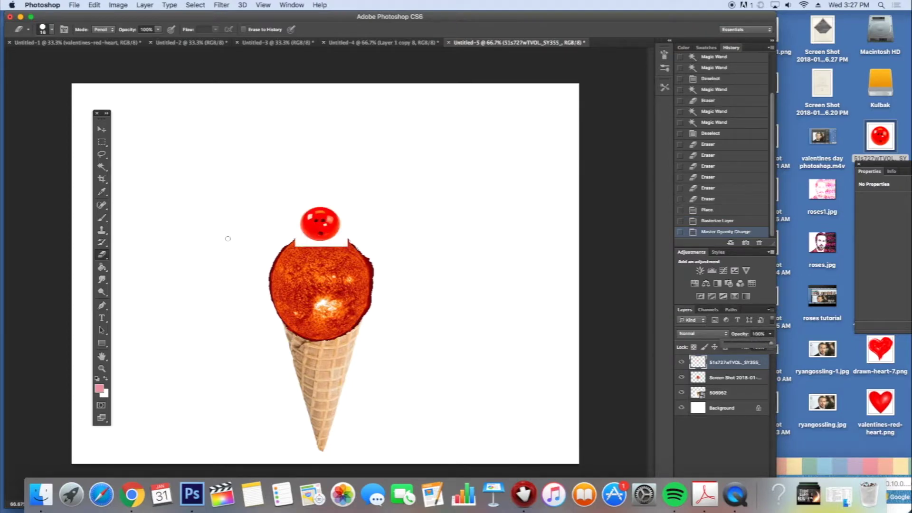
pyautogui.click(101, 165)
# - Magic Wand the white square behind the red ball, erase it, and deselect
pyautogui.click(310, 243)
pyautogui.press('e')
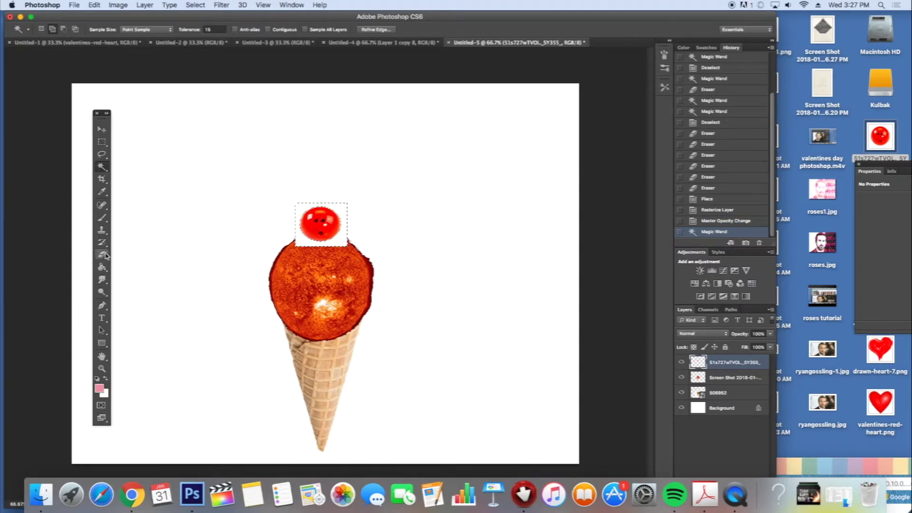
pyautogui.moveTo(322, 243)
pyautogui.mouseDown()
pyautogui.moveTo(284, 244)
pyautogui.moveTo(384, 243)
pyautogui.moveTo(351, 236)
pyautogui.mouseUp()
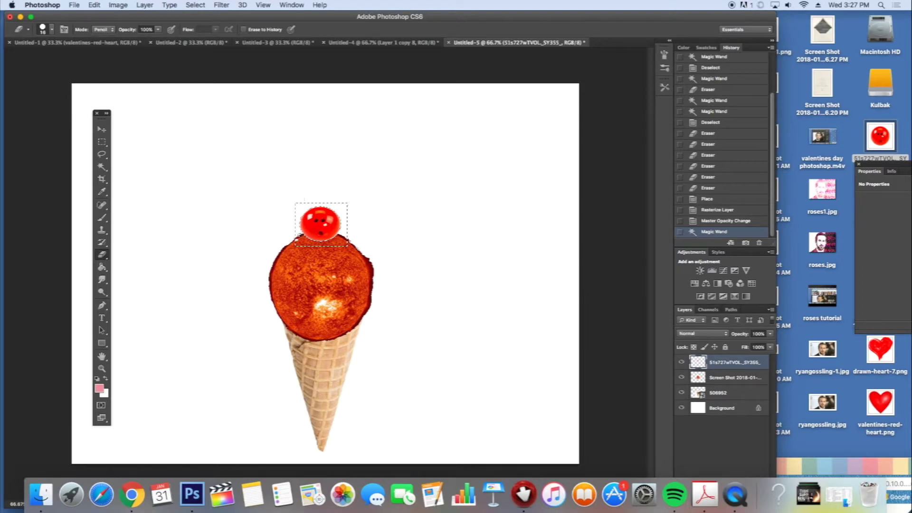
pyautogui.click(347, 221)
pyautogui.click(102, 167)
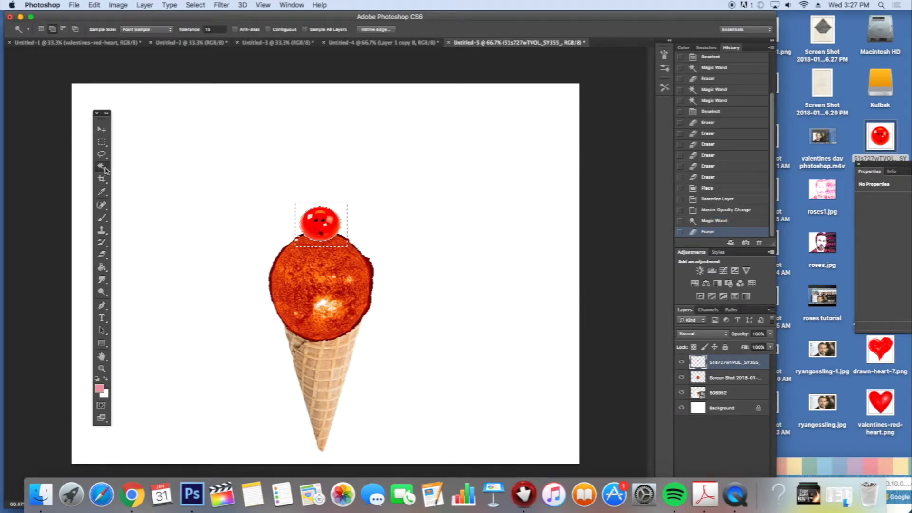
pyautogui.click(288, 71)
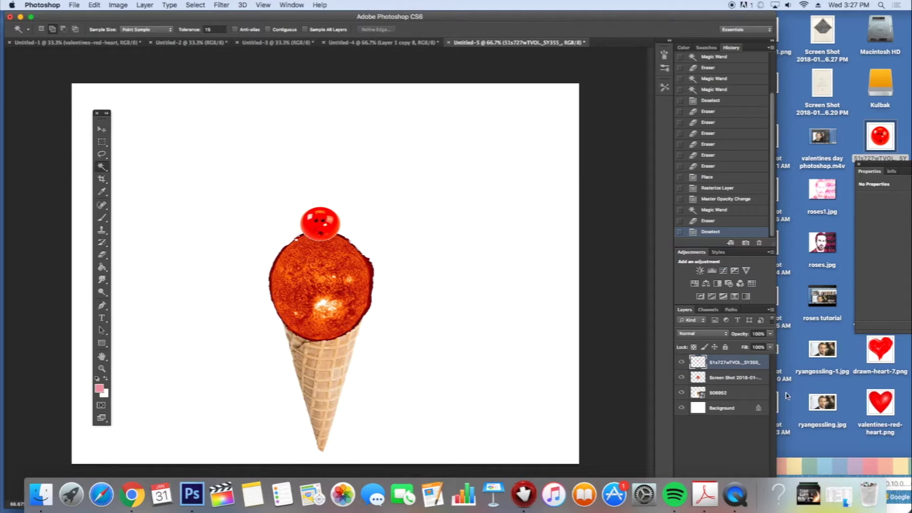
# - Convert the locked Background into an ordinary Layer 0
pyautogui.click(723, 408)
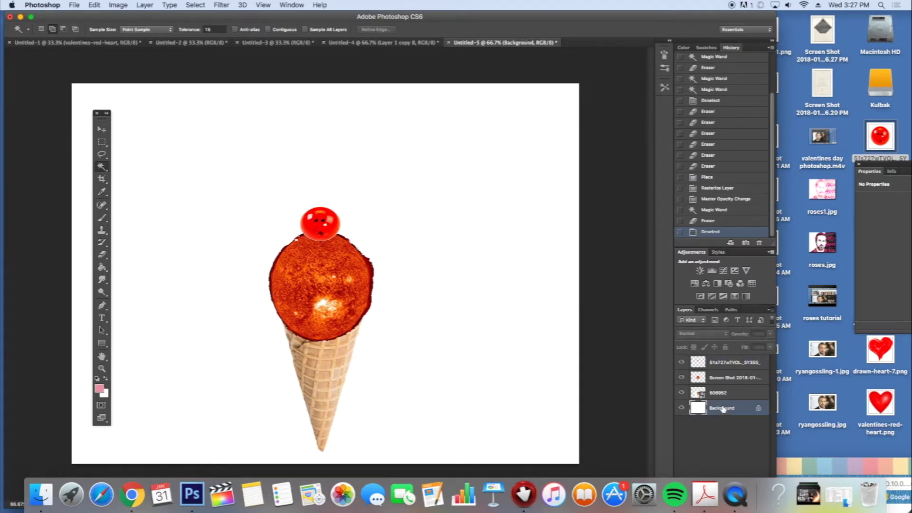
pyautogui.doubleClick(723, 408)
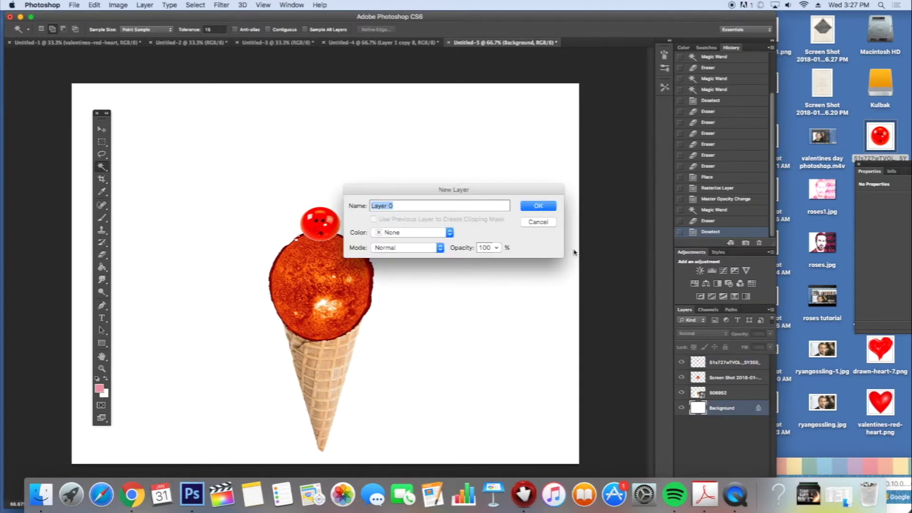
pyautogui.click(539, 211)
pyautogui.moveTo(849, 467); pyautogui.dragTo(848, 433)
pyautogui.click(526, 192)
# - Add a new blank layer above Layer 0, rename it 'etwryer', then select Layer 0
pyautogui.click(144, 5)
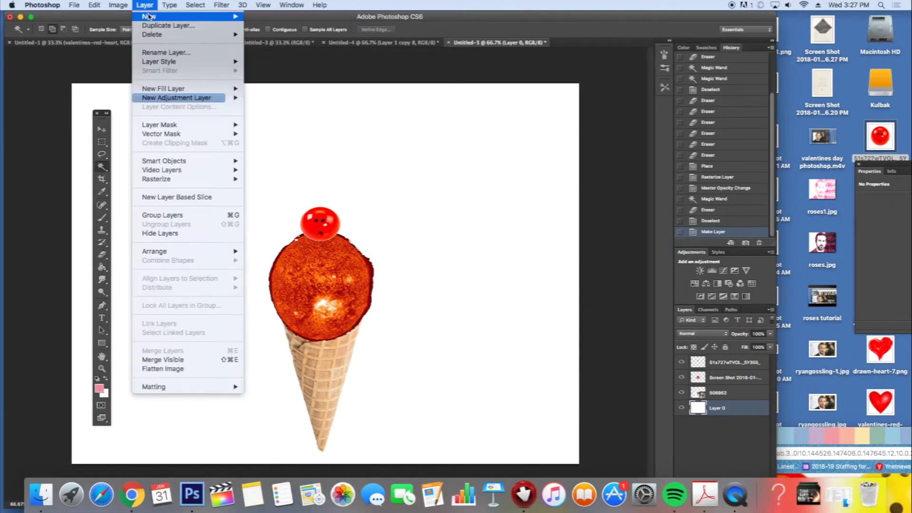
pyautogui.moveTo(215, 15)
pyautogui.click(302, 20)
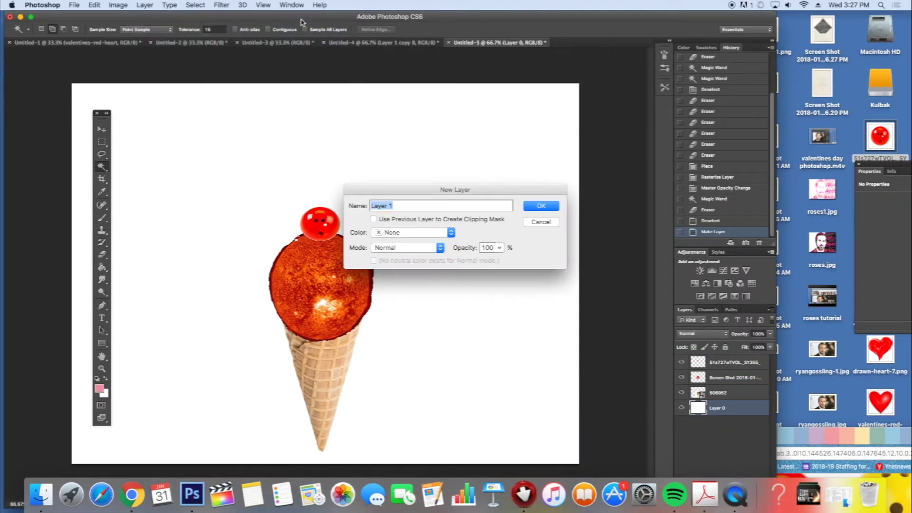
pyautogui.write('Layer 0')
pyautogui.press('Return')
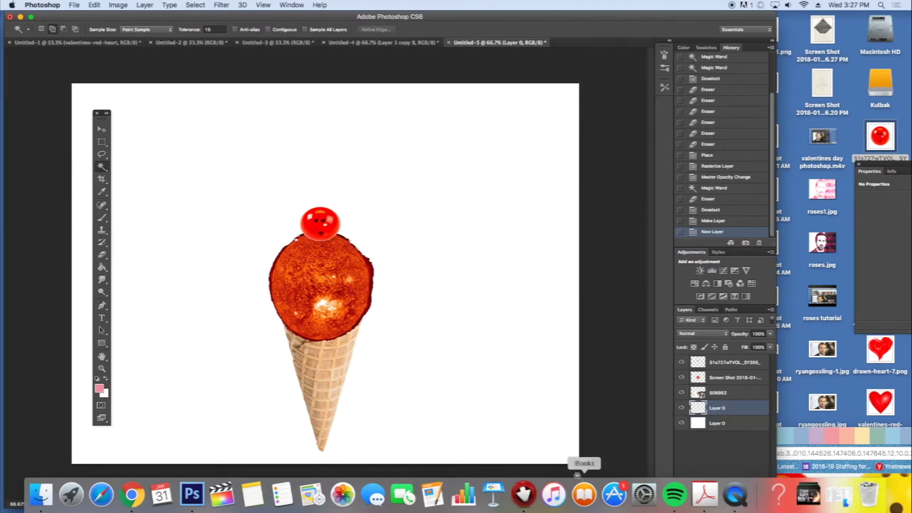
pyautogui.doubleClick(718, 408)
pyautogui.write('etwryer')
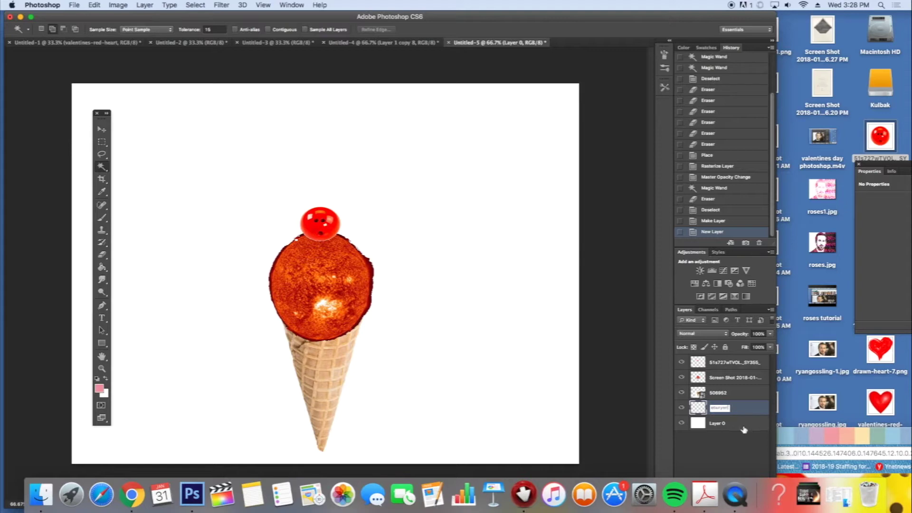
pyautogui.press('Return')
pyautogui.click(733, 426)
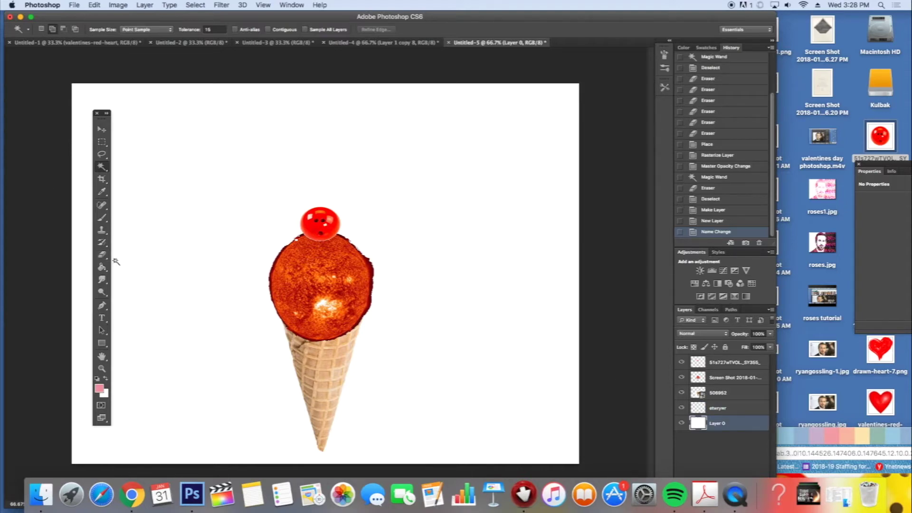
# - Set the foreground colour to bright green #3dea76 and Paint Bucket-fill Layer 0 with it
pyautogui.click(99, 388)
pyautogui.click(591, 383)
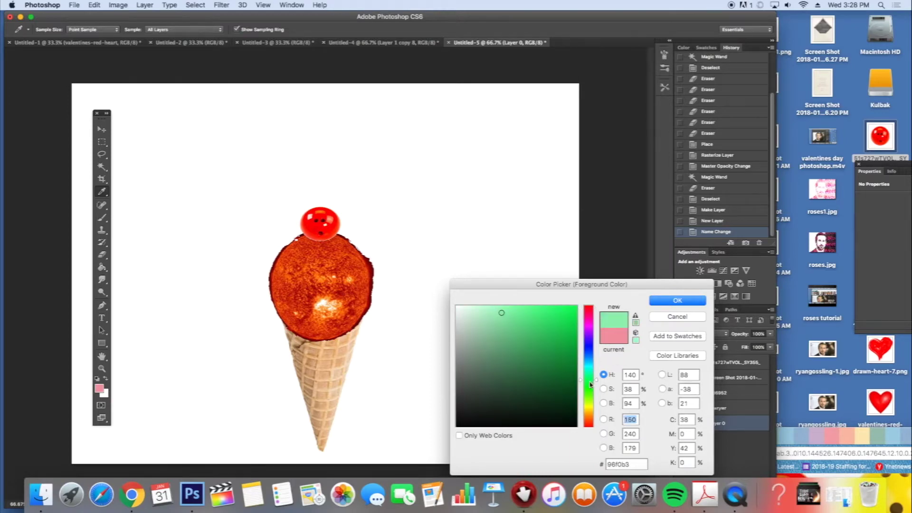
pyautogui.moveTo(570, 334); pyautogui.dragTo(546, 316)
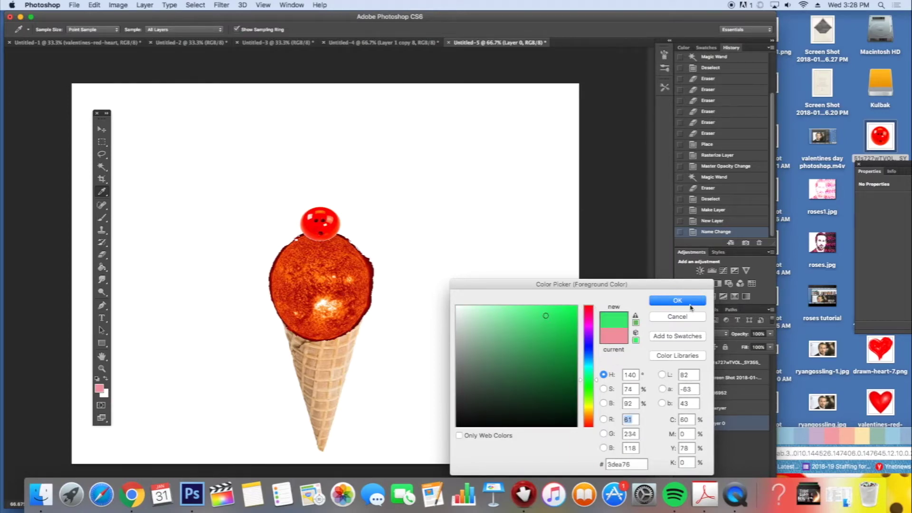
pyautogui.click(690, 304)
pyautogui.press('g')
pyautogui.click(486, 293)
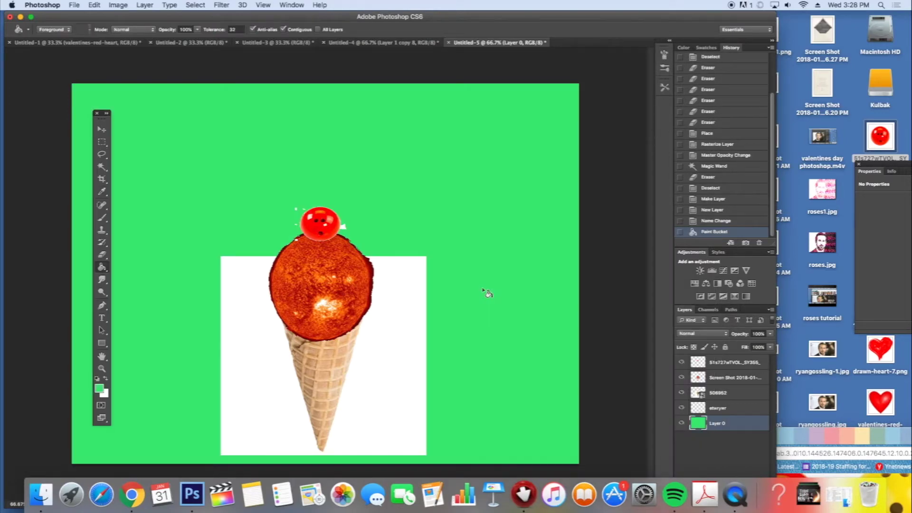
pyautogui.click(712, 408)
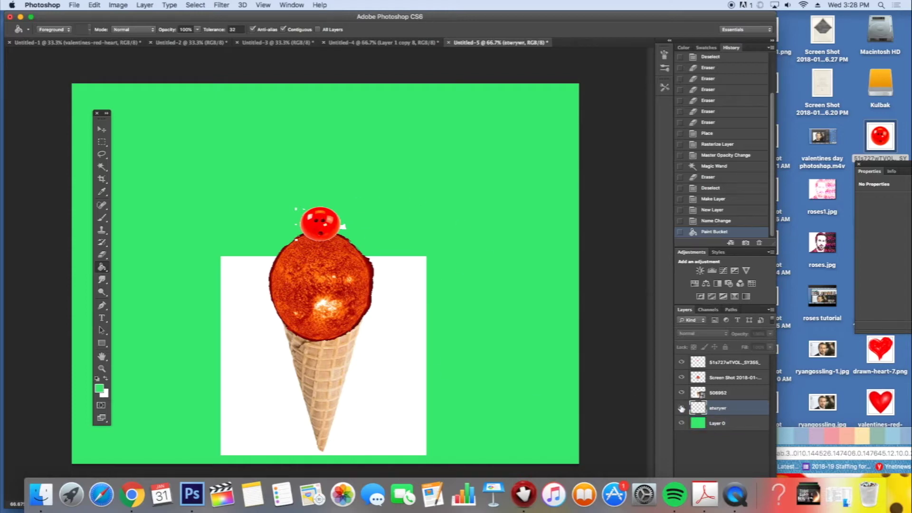
# - On the cone layer 506952, Magic Wand-select the white area around the cone
pyautogui.click(720, 395)
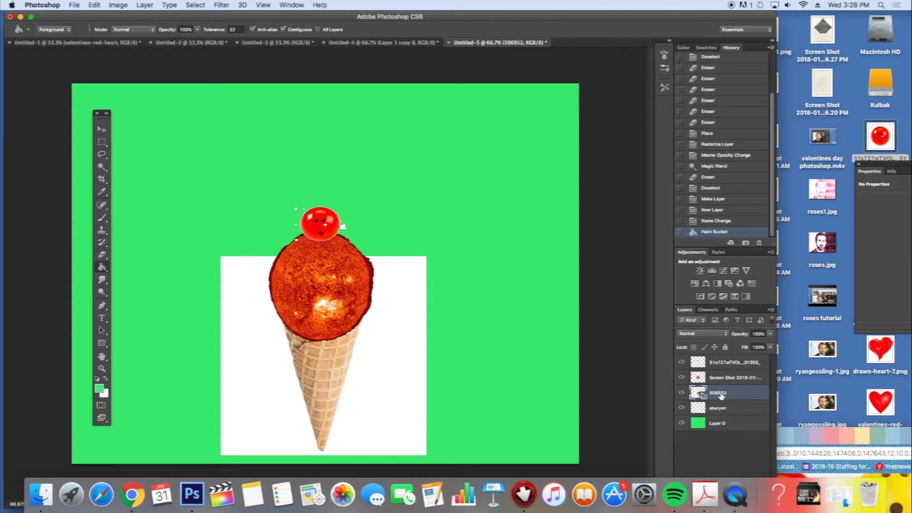
pyautogui.click(681, 392)
pyautogui.click(682, 393)
pyautogui.click(102, 167)
pyautogui.click(264, 362)
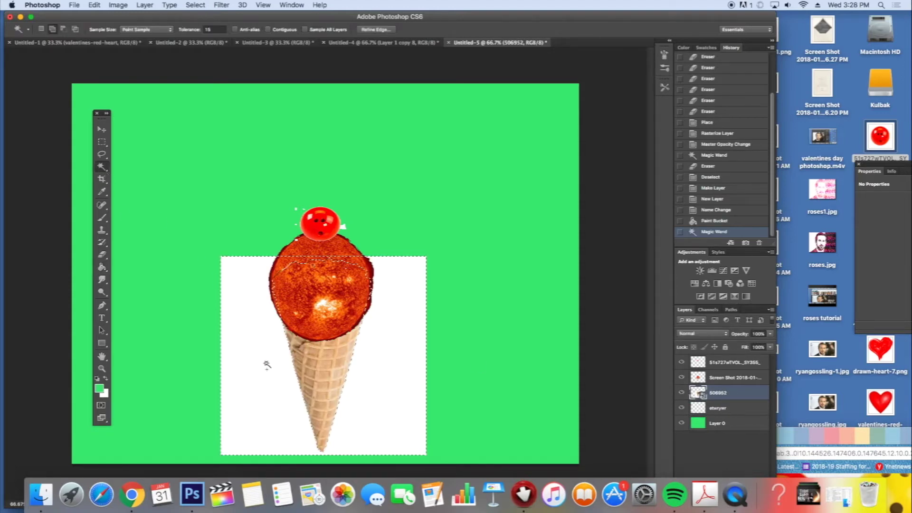
# - Rasterize the cone layer, erase the white with a 125 px Eraser, then deselect
pyautogui.click(102, 255)
pyautogui.click(246, 325)
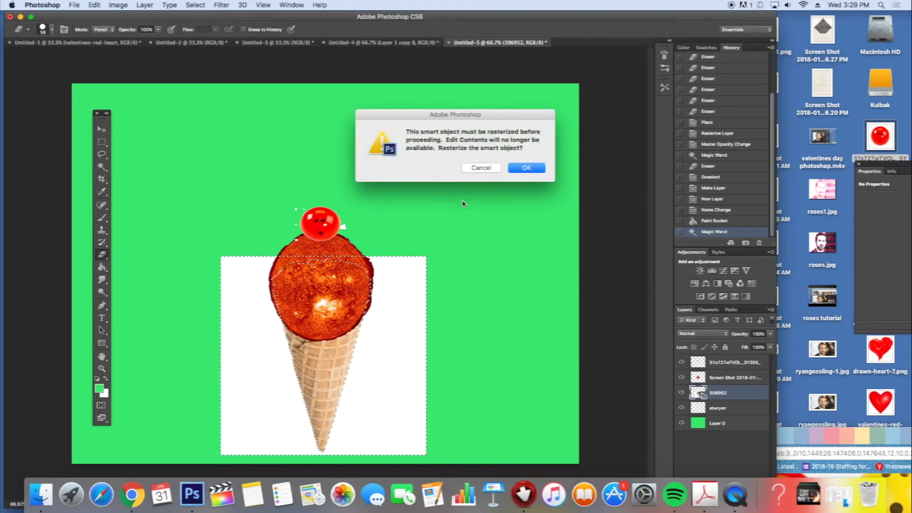
pyautogui.click(526, 172)
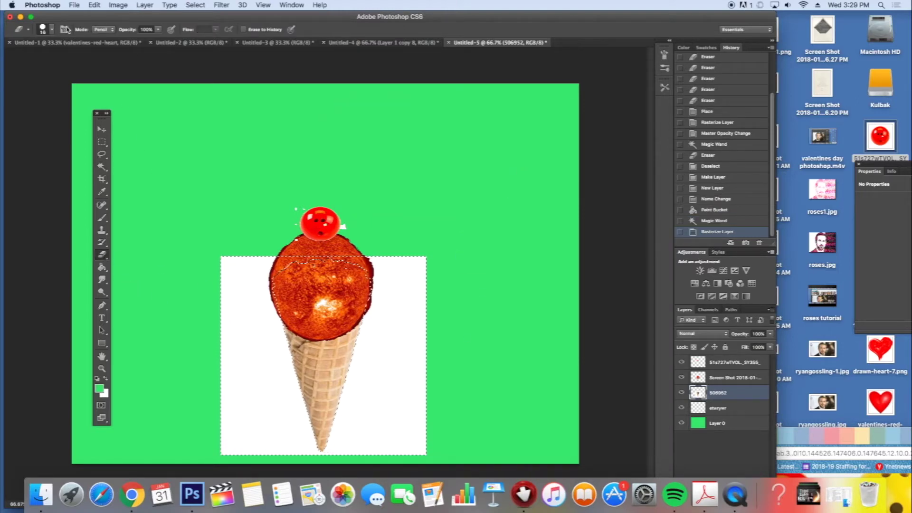
pyautogui.click(51, 30)
pyautogui.moveTo(29, 59); pyautogui.dragTo(69, 58)
pyautogui.moveTo(255, 286)
pyautogui.mouseDown()
pyautogui.moveTo(285, 428)
pyautogui.moveTo(299, 442)
pyautogui.moveTo(247, 294)
pyautogui.moveTo(257, 255)
pyautogui.moveTo(235, 268)
pyautogui.moveTo(294, 451)
pyautogui.moveTo(271, 411)
pyautogui.moveTo(483, 297)
pyautogui.moveTo(447, 234)
pyautogui.mouseUp()
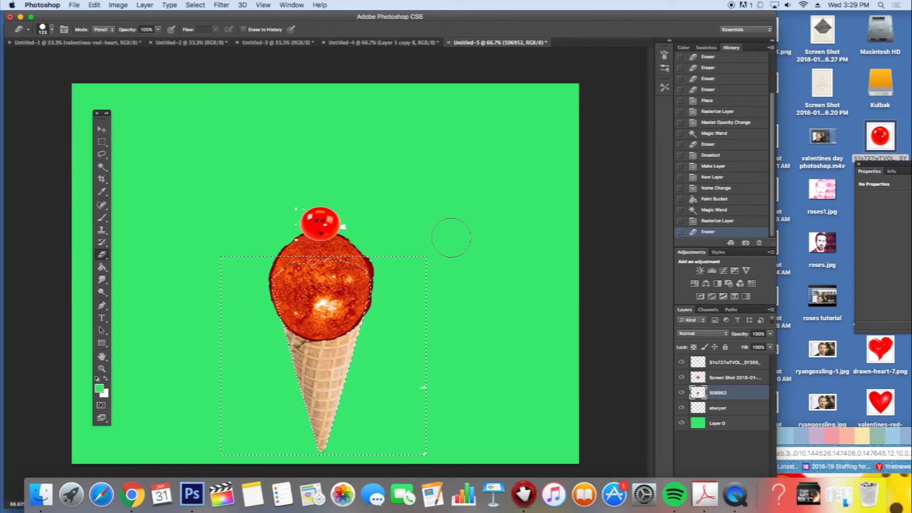
pyautogui.moveTo(434, 439); pyautogui.dragTo(525, 380)
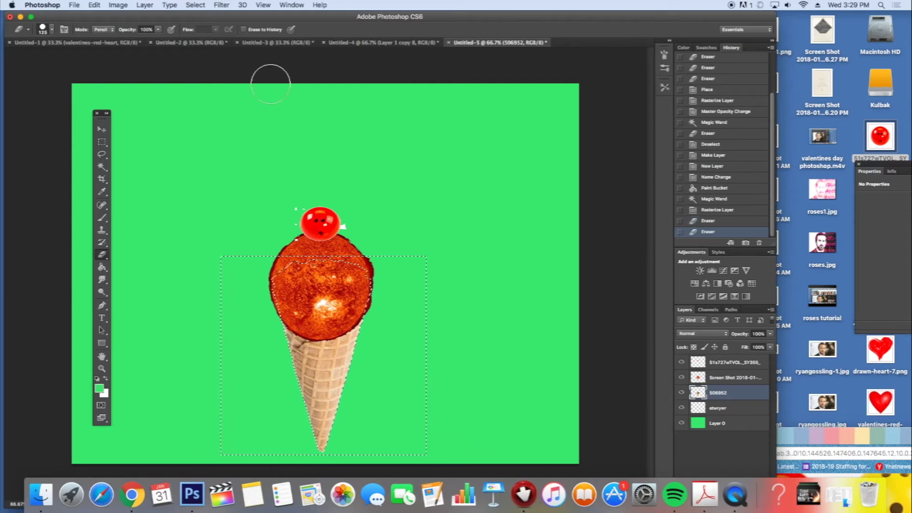
pyautogui.click(100, 167)
pyautogui.press('super+d')
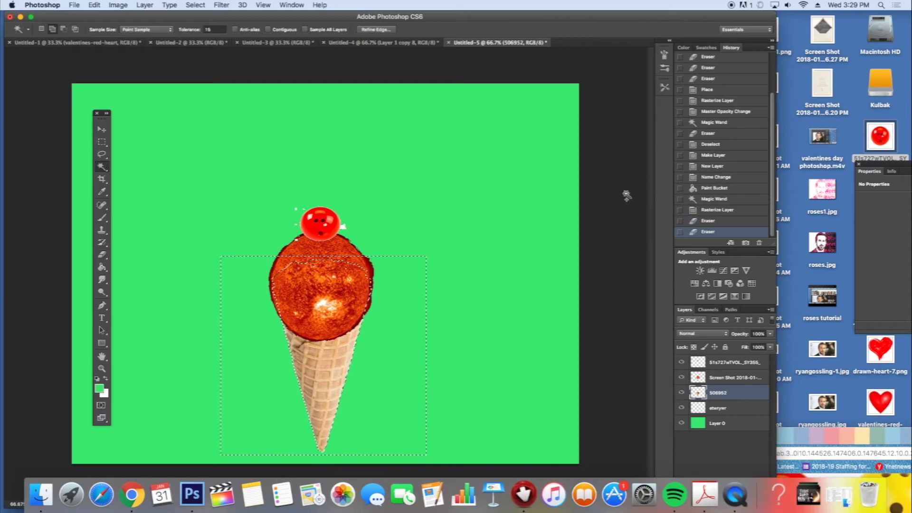
# - Check the sun scoop and cherry layers' visibility, then select the top cherry layer
pyautogui.click(682, 377)
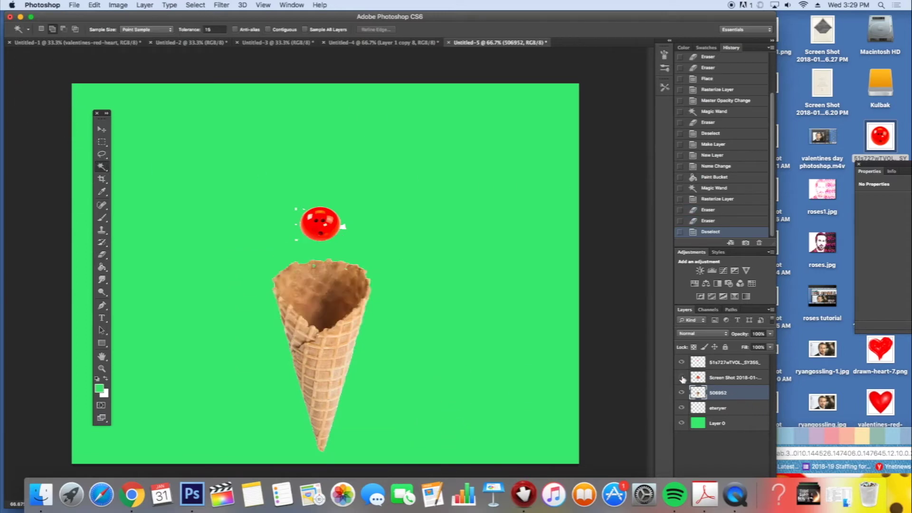
pyautogui.click(682, 377)
pyautogui.click(734, 378)
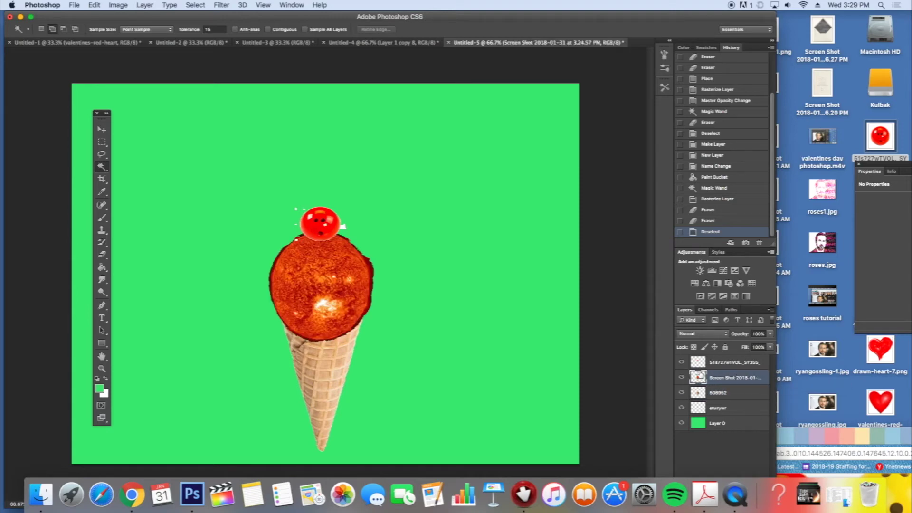
pyautogui.click(682, 376)
pyautogui.click(681, 376)
pyautogui.click(731, 363)
pyautogui.click(683, 362)
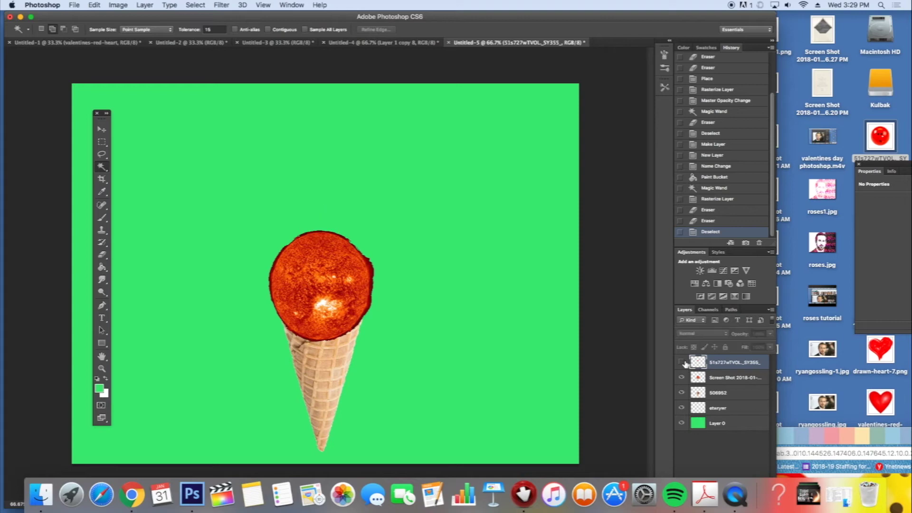
pyautogui.click(683, 363)
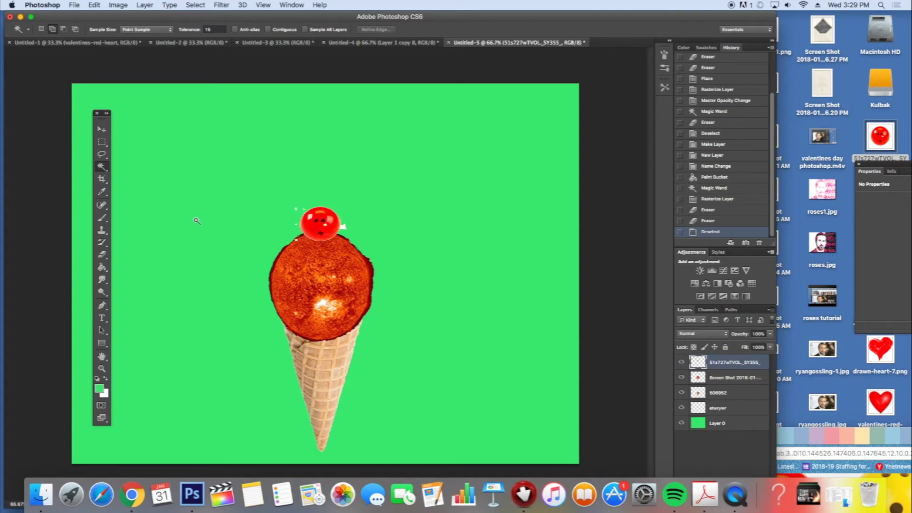
# - Erase the white fringe along the cherry's right and left edges
pyautogui.click(101, 255)
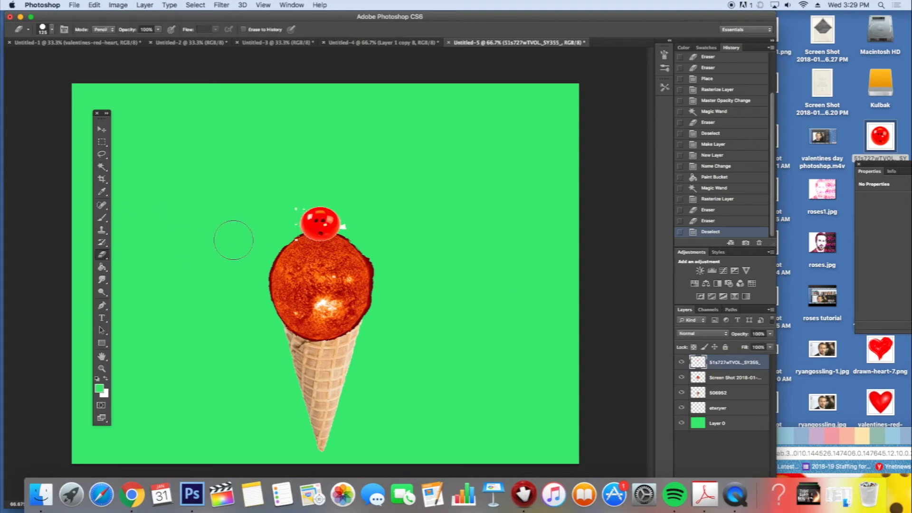
pyautogui.click(360, 232)
pyautogui.click(285, 206)
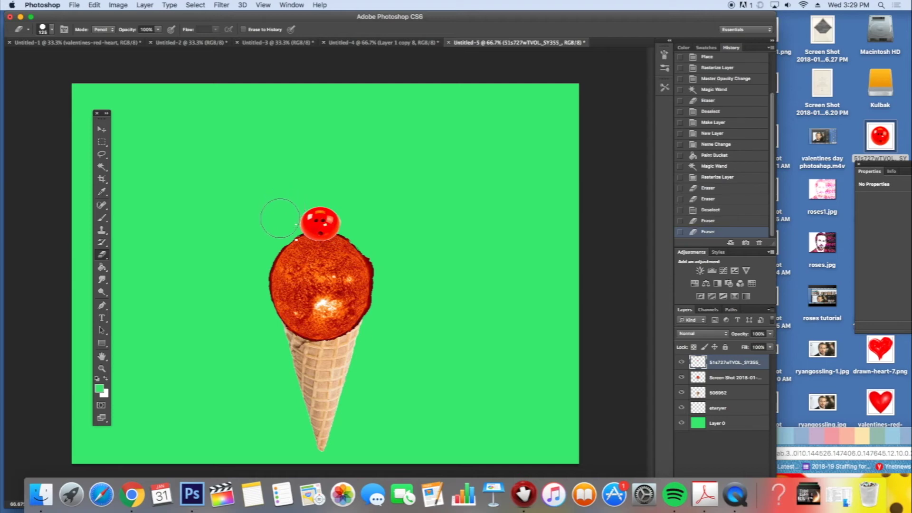
pyautogui.click(277, 220)
pyautogui.click(278, 222)
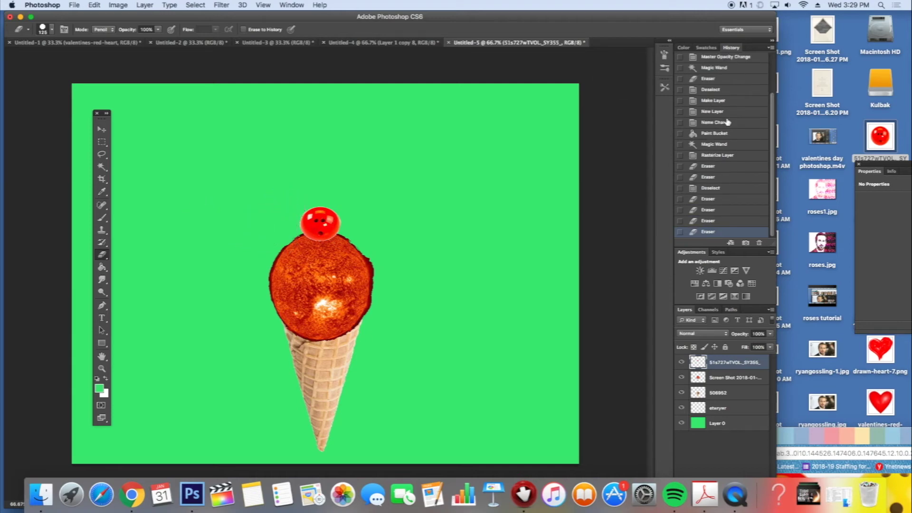
pyautogui.moveTo(325, 16); pyautogui.dragTo(394, 16)
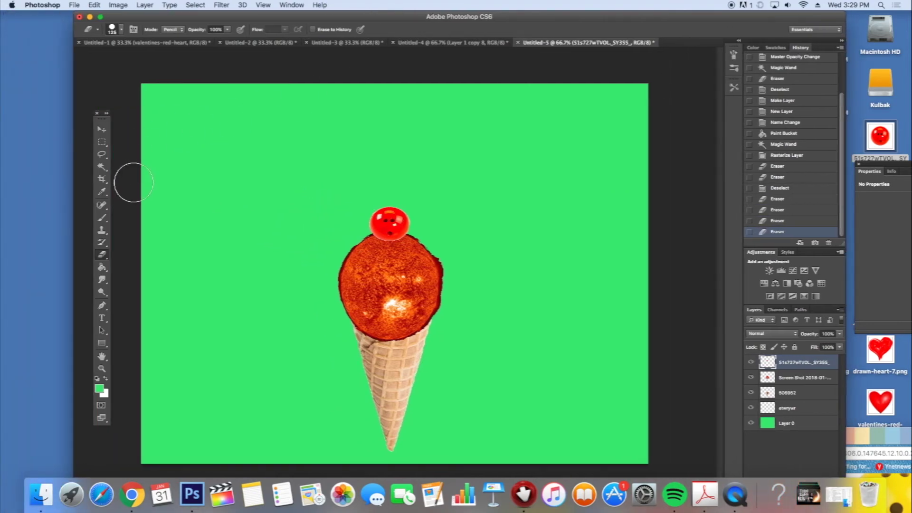
# - Crop the canvas to a narrow portrait frame tightly around the ice cream
pyautogui.click(103, 178)
pyautogui.moveTo(152, 93); pyautogui.dragTo(221, 114)
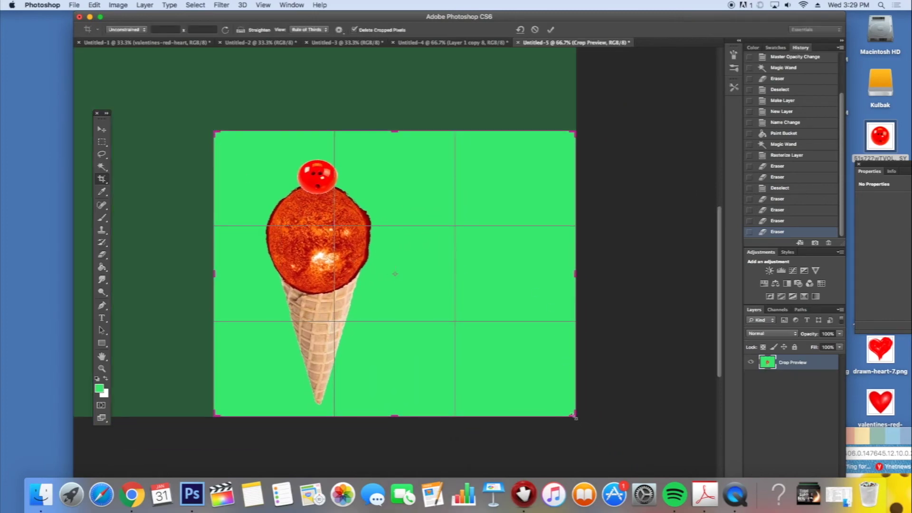
pyautogui.moveTo(575, 417); pyautogui.dragTo(498, 417)
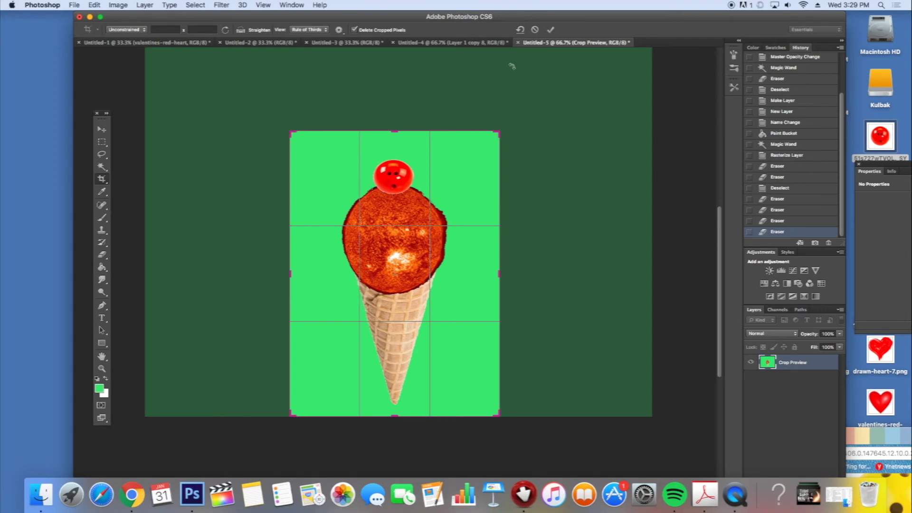
pyautogui.click(550, 30)
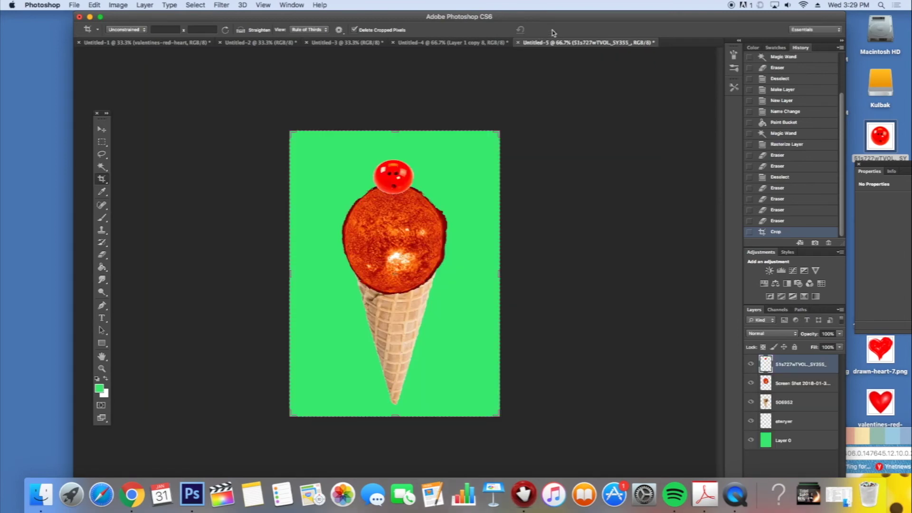
# - Save the image as icecream.jpg in JPEG format with the default quality settings
pyautogui.click(74, 5)
pyautogui.click(115, 116)
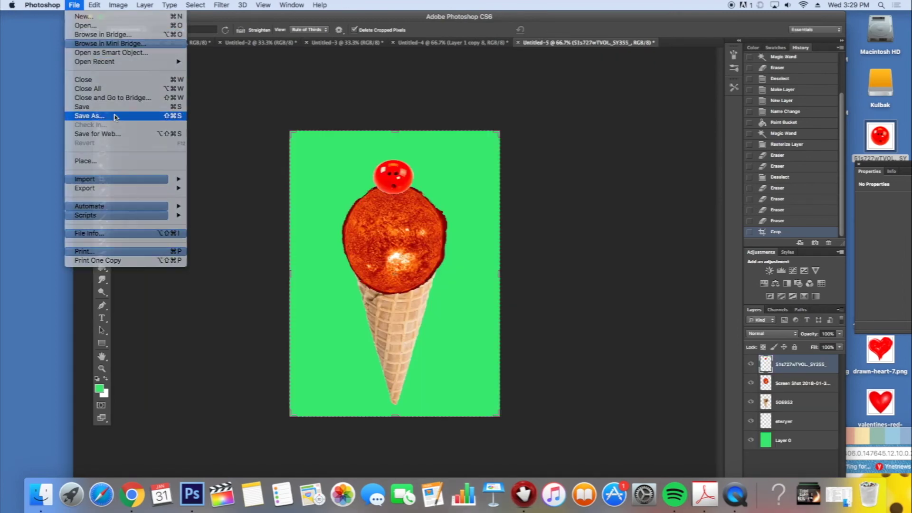
pyautogui.write('icecream.psd')
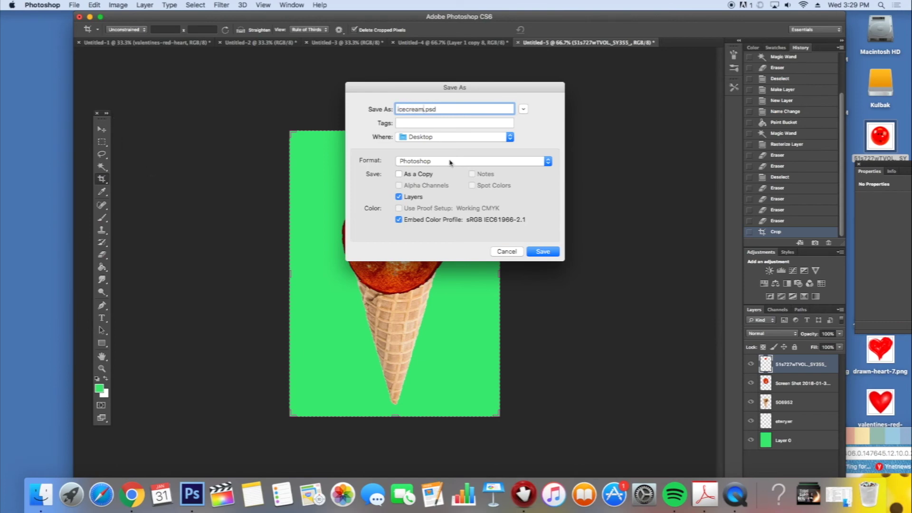
pyautogui.click(449, 162)
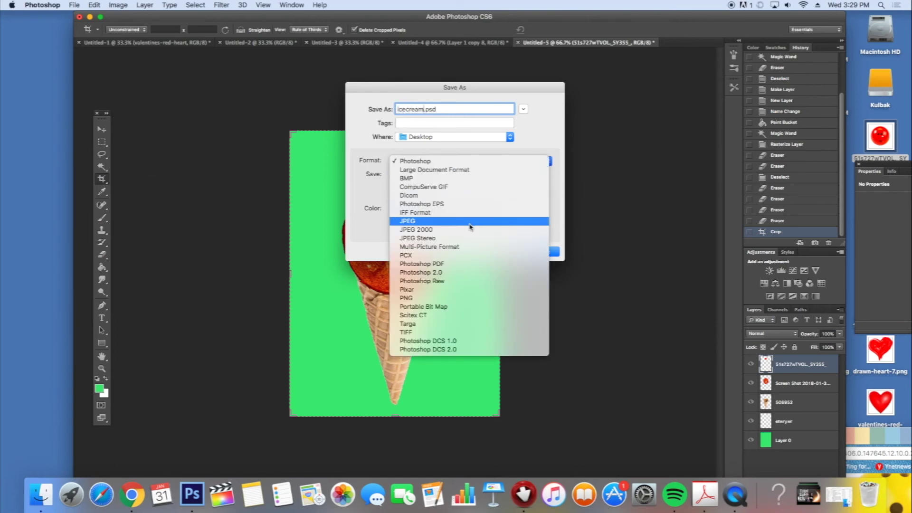
pyautogui.click(471, 220)
pyautogui.click(543, 252)
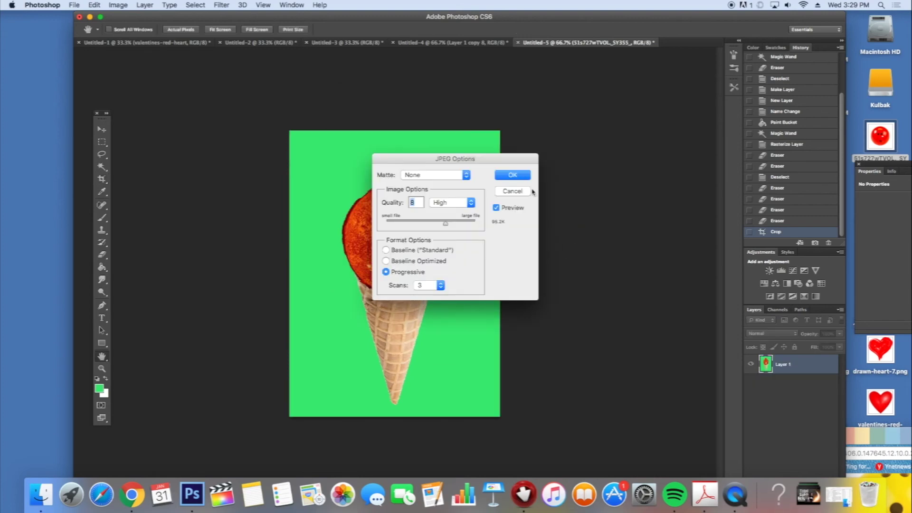
pyautogui.click(513, 175)
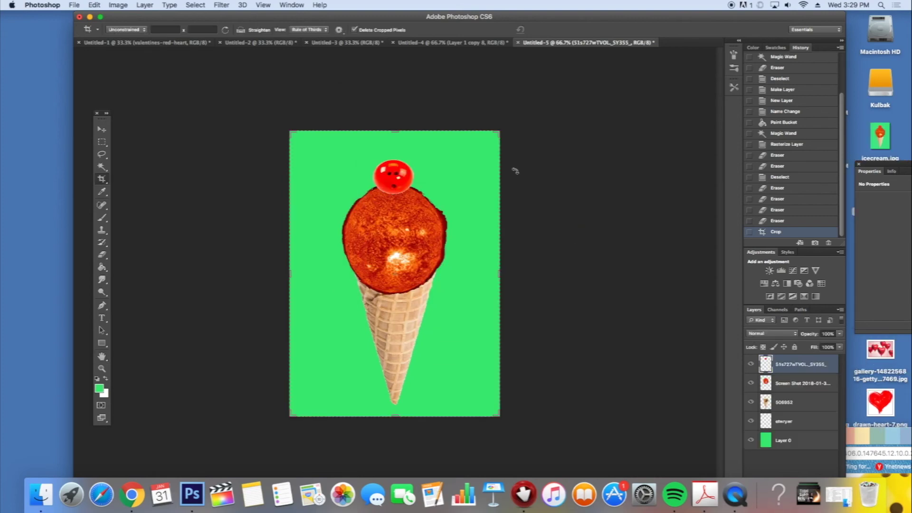